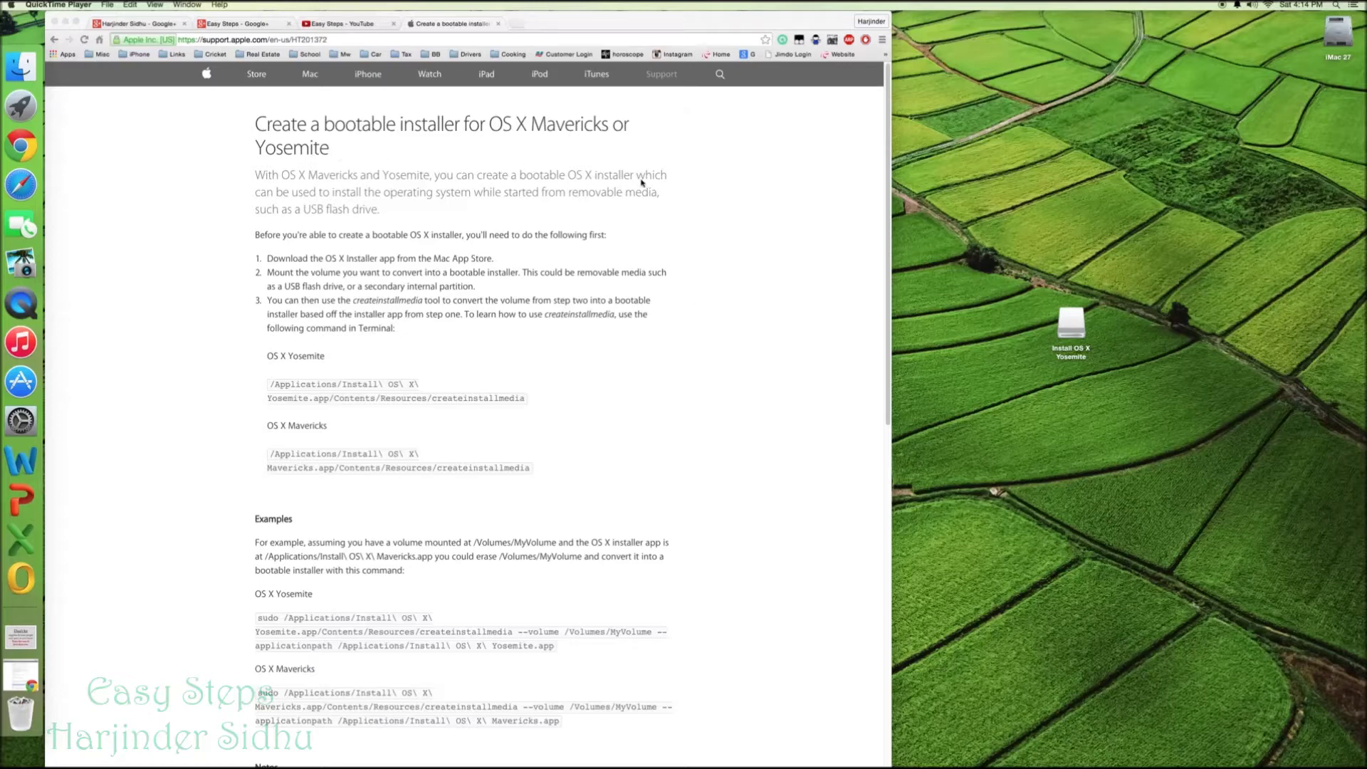
Check the Install OS X Yosemite volume's contents, close its window, and bring up Spotlight
double_click(1071, 326)
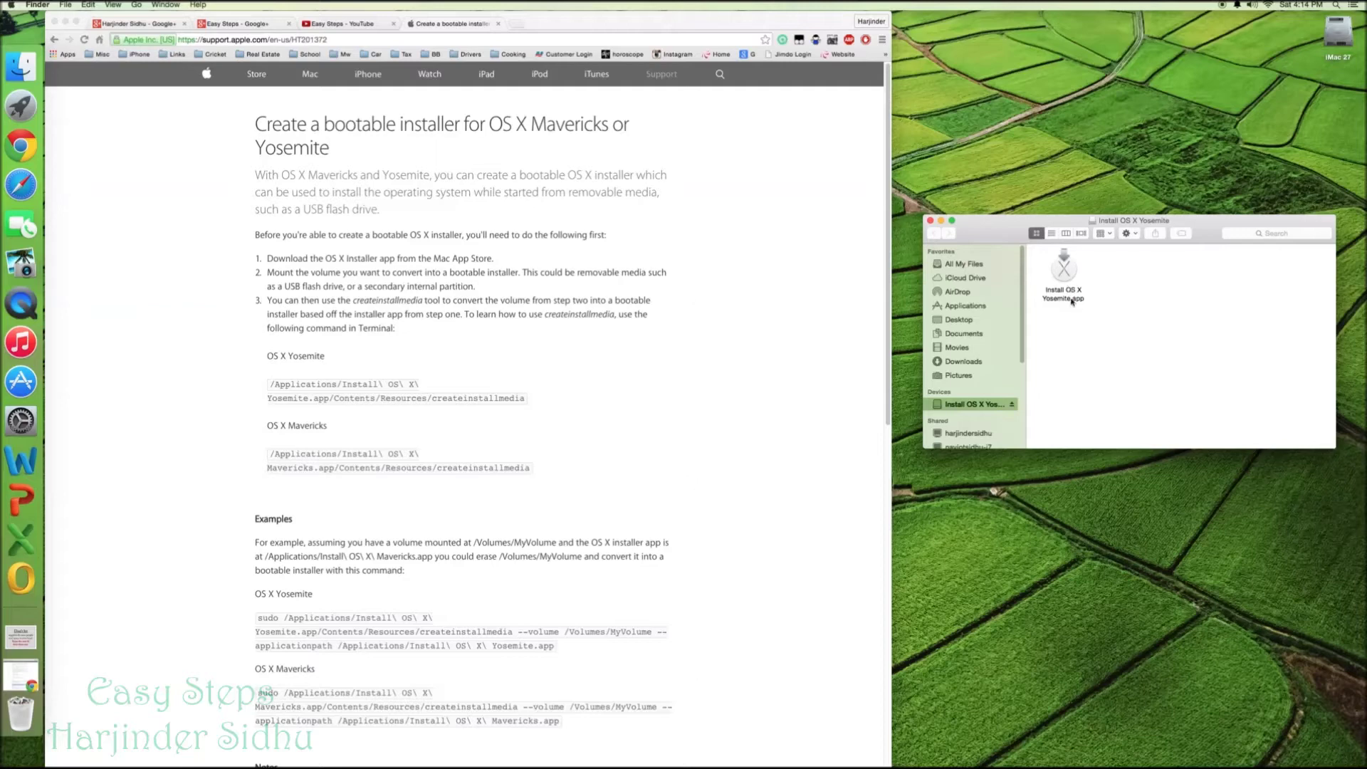
click(931, 221)
click(1336, 5)
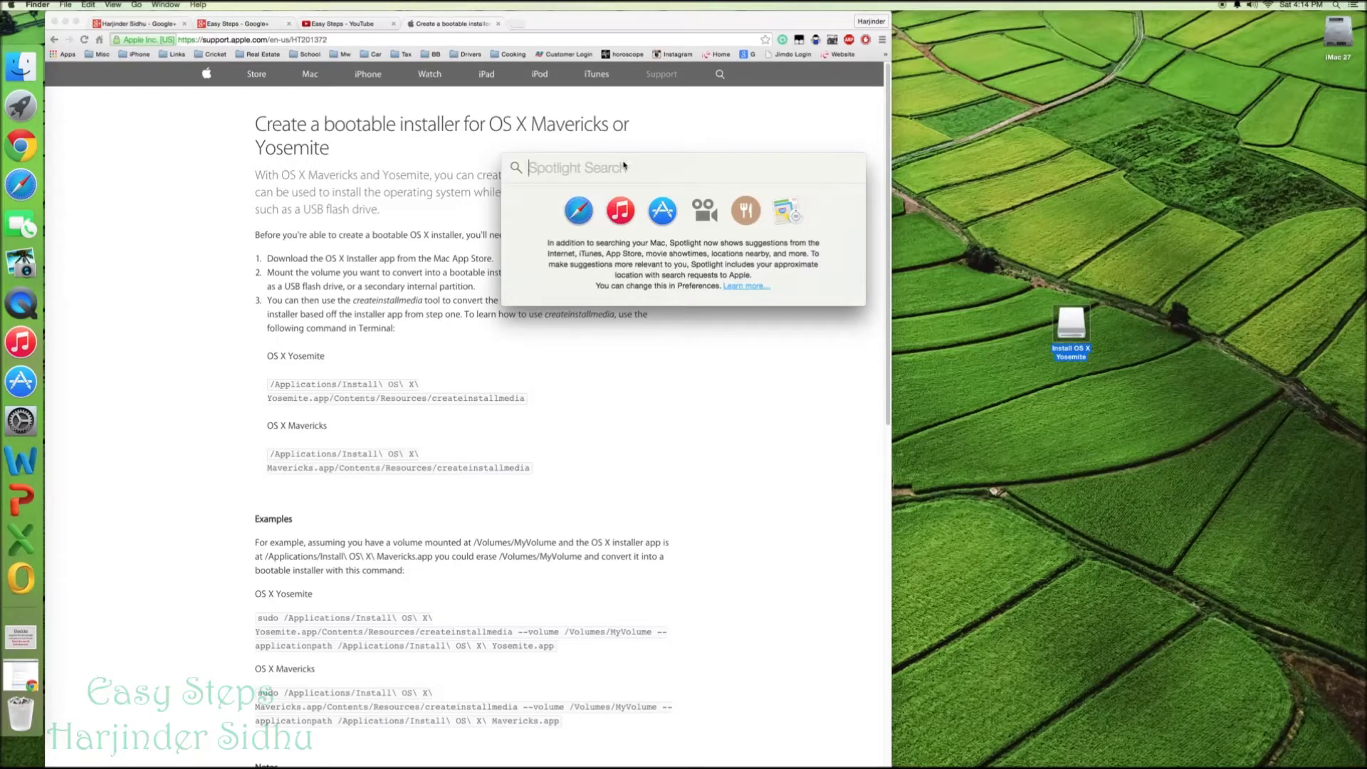
Launch Disk Utility from Spotlight and select the 32.03 GB Patriot Memory USB drive
text(d)
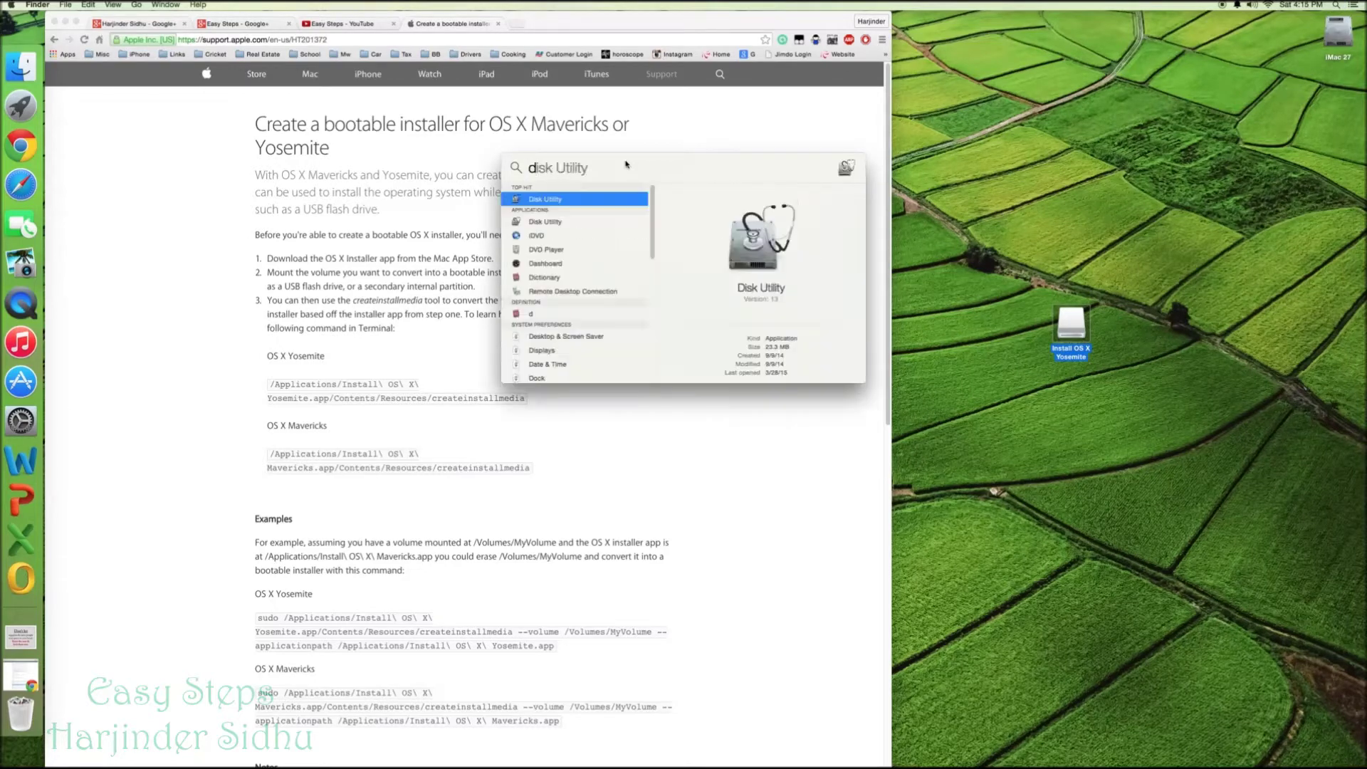
key(Return)
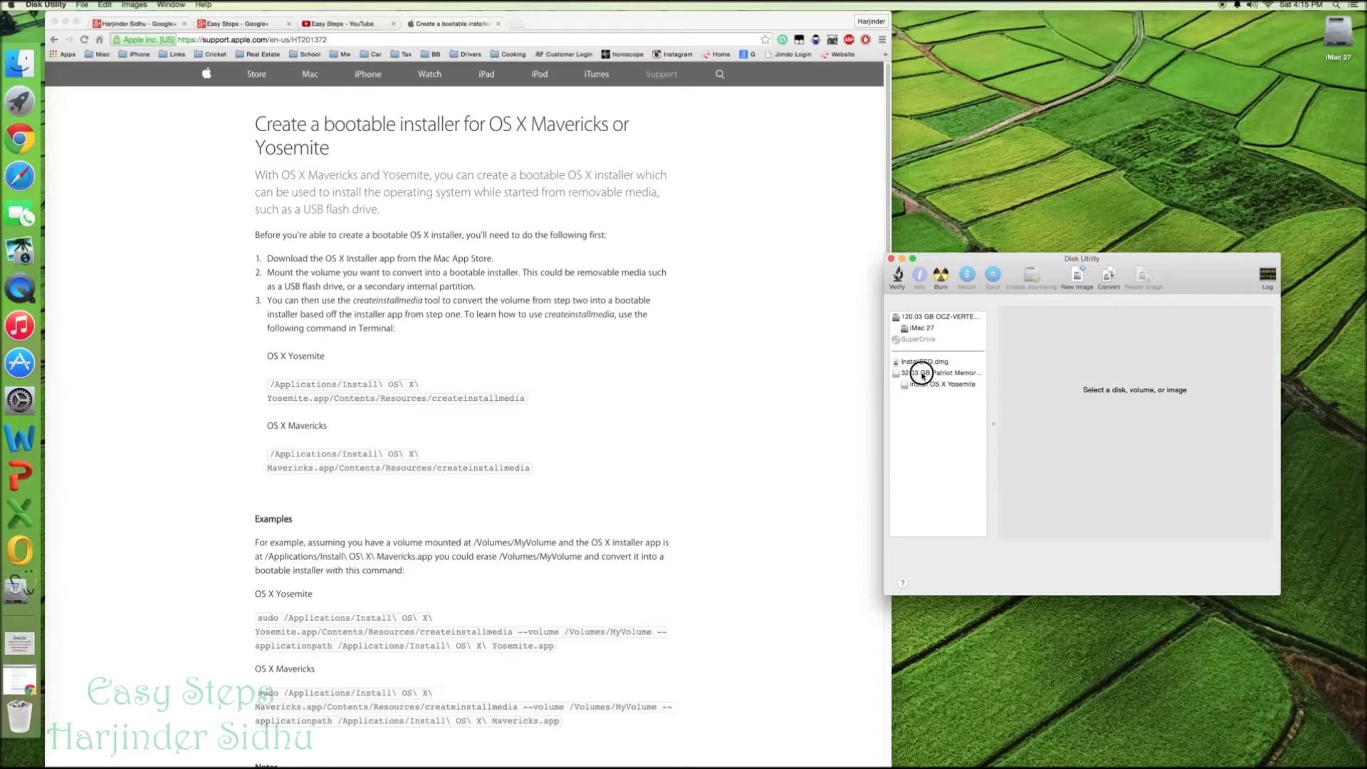
click(925, 373)
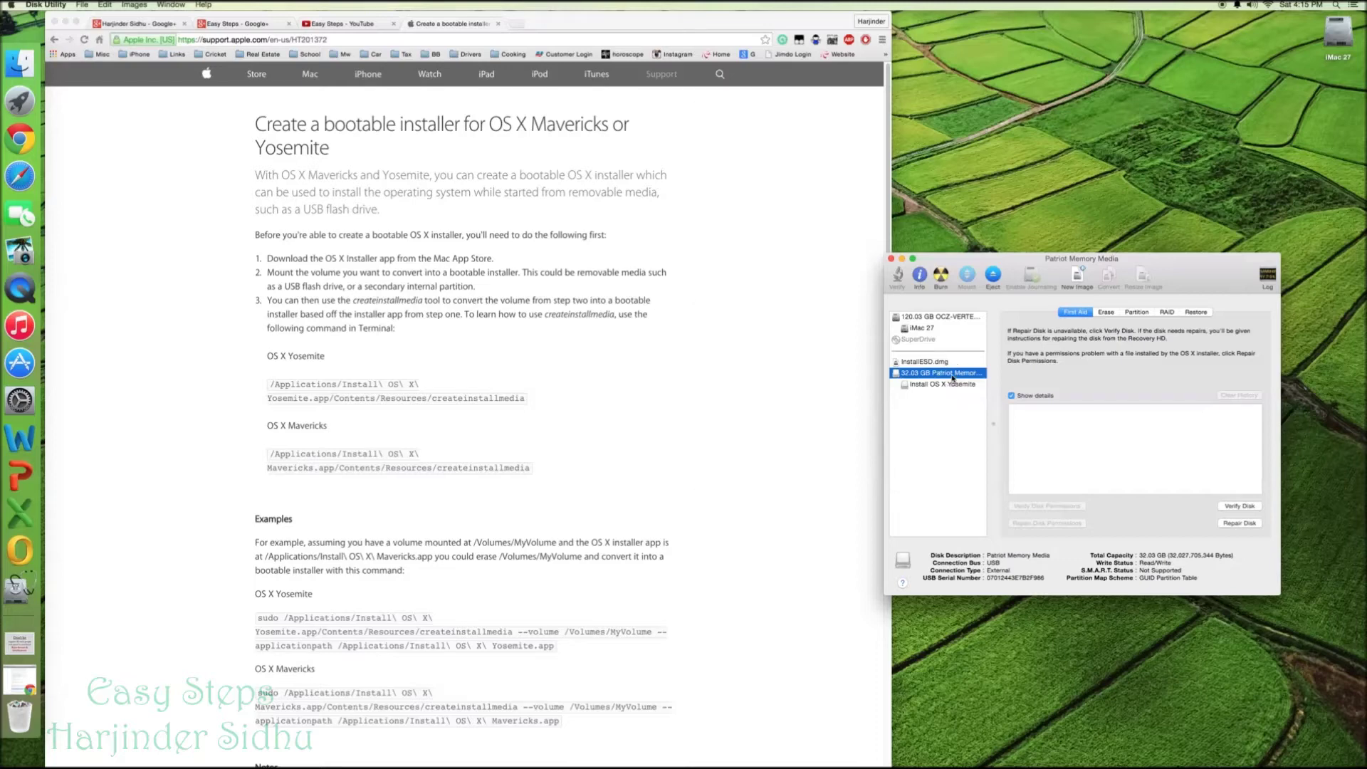
Choose a 1 Partition layout with the GUID Partition Table scheme for the drive
click(1141, 315)
click(1056, 347)
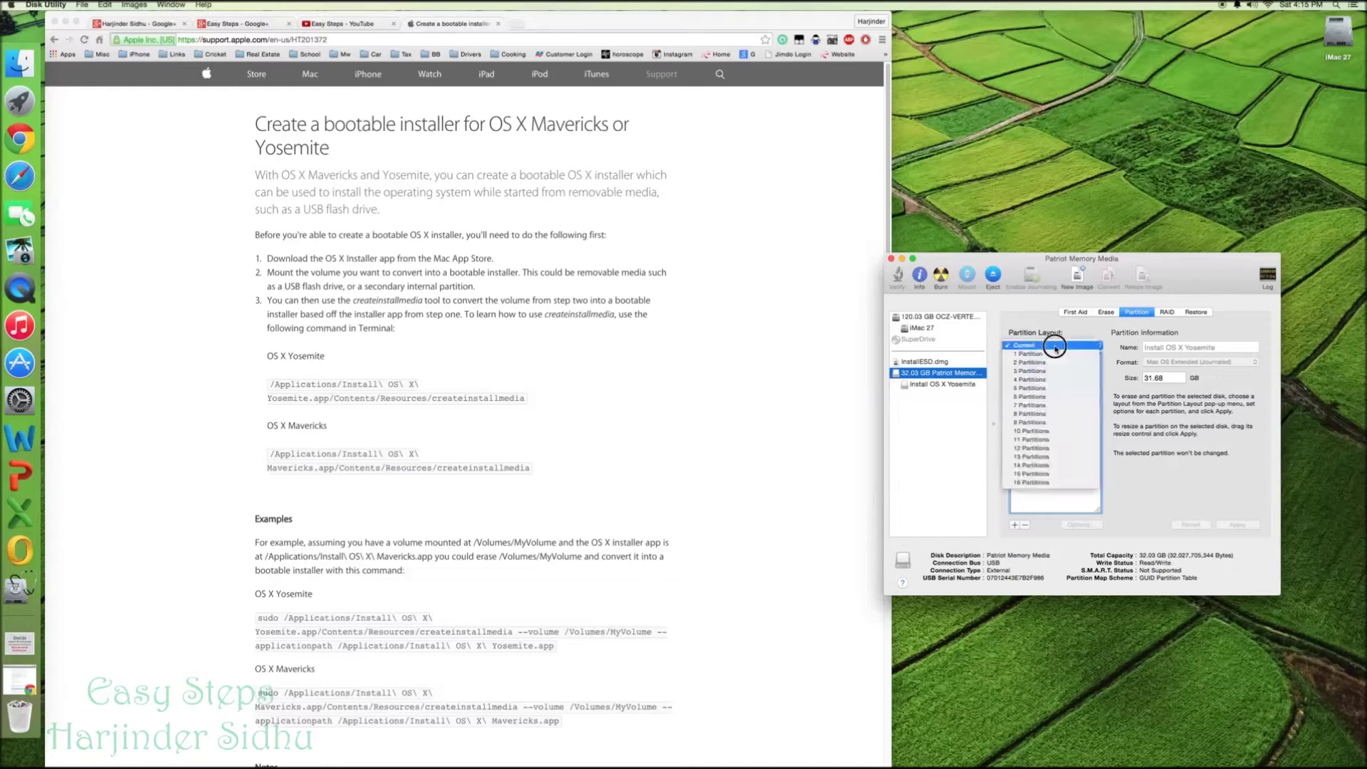
click(1055, 347)
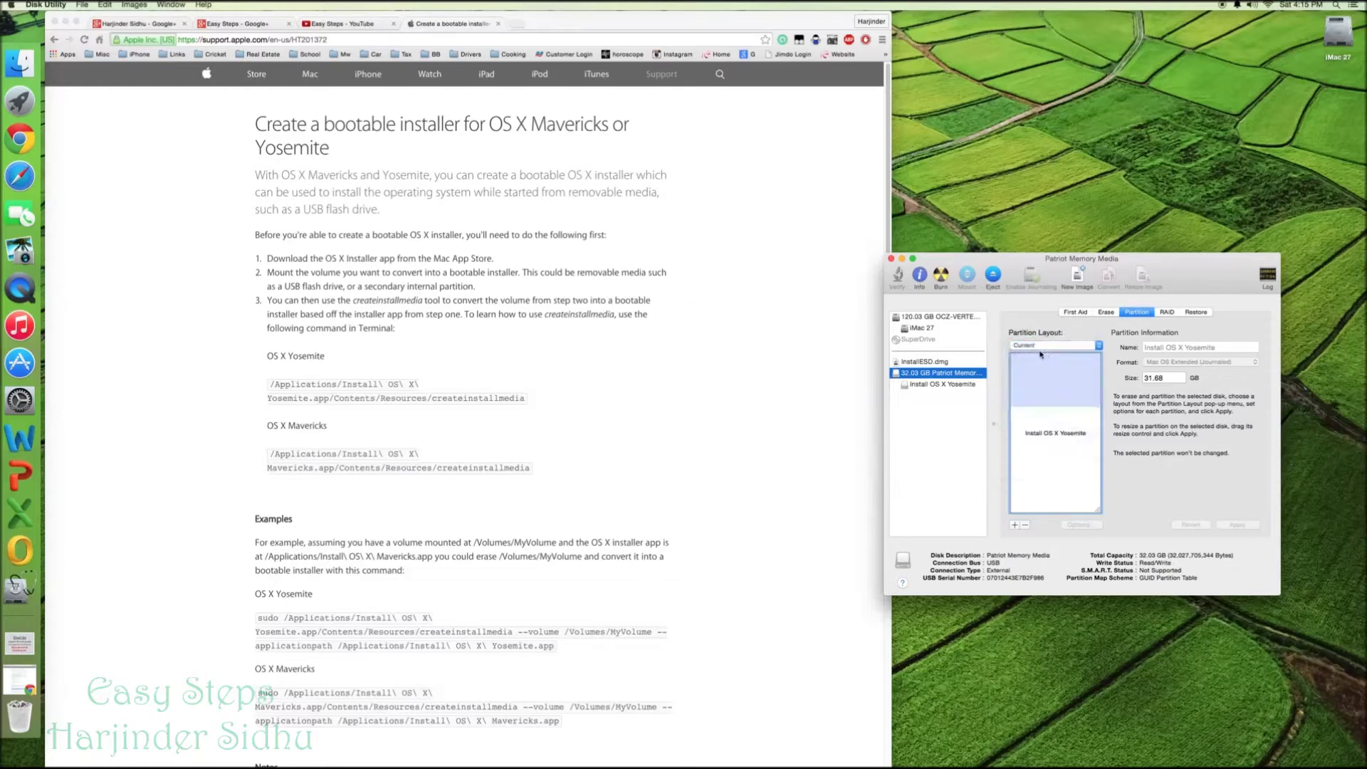
click(1041, 349)
click(1035, 354)
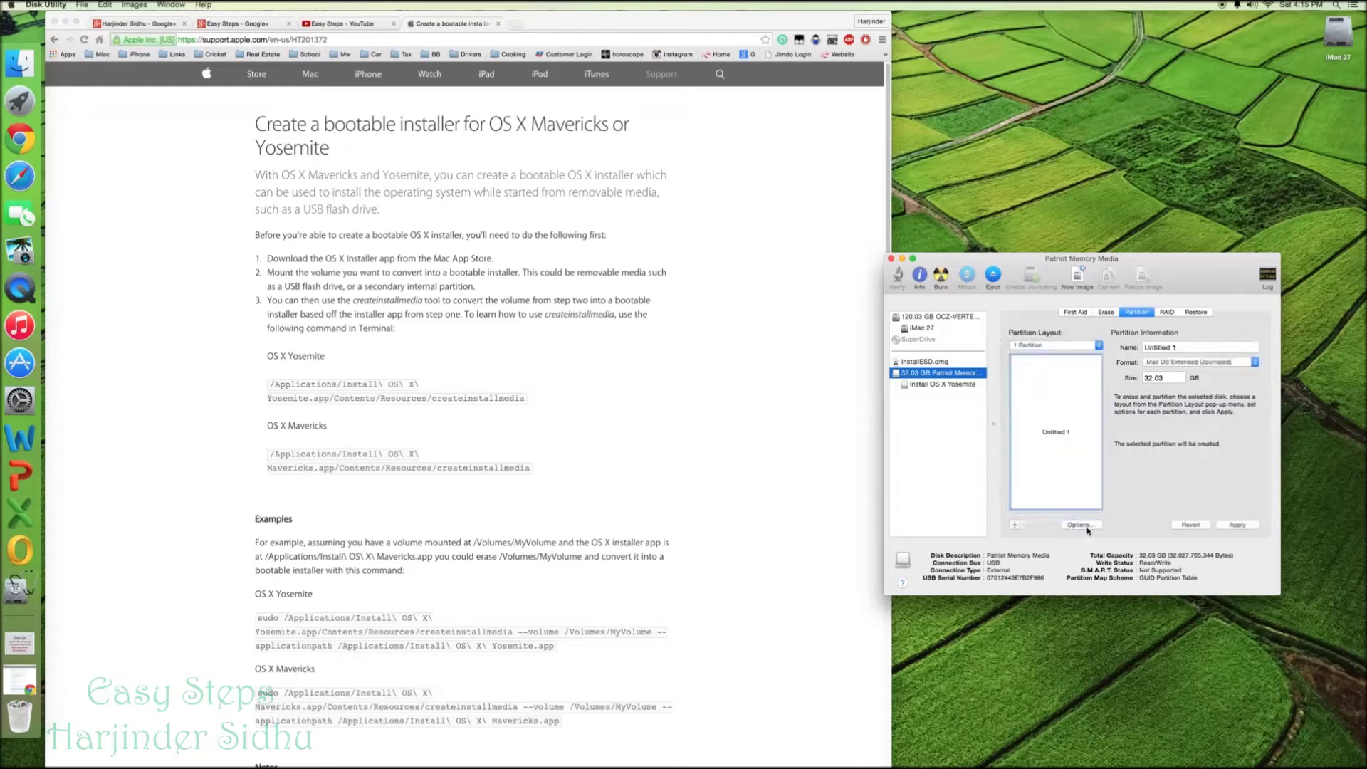
click(1079, 525)
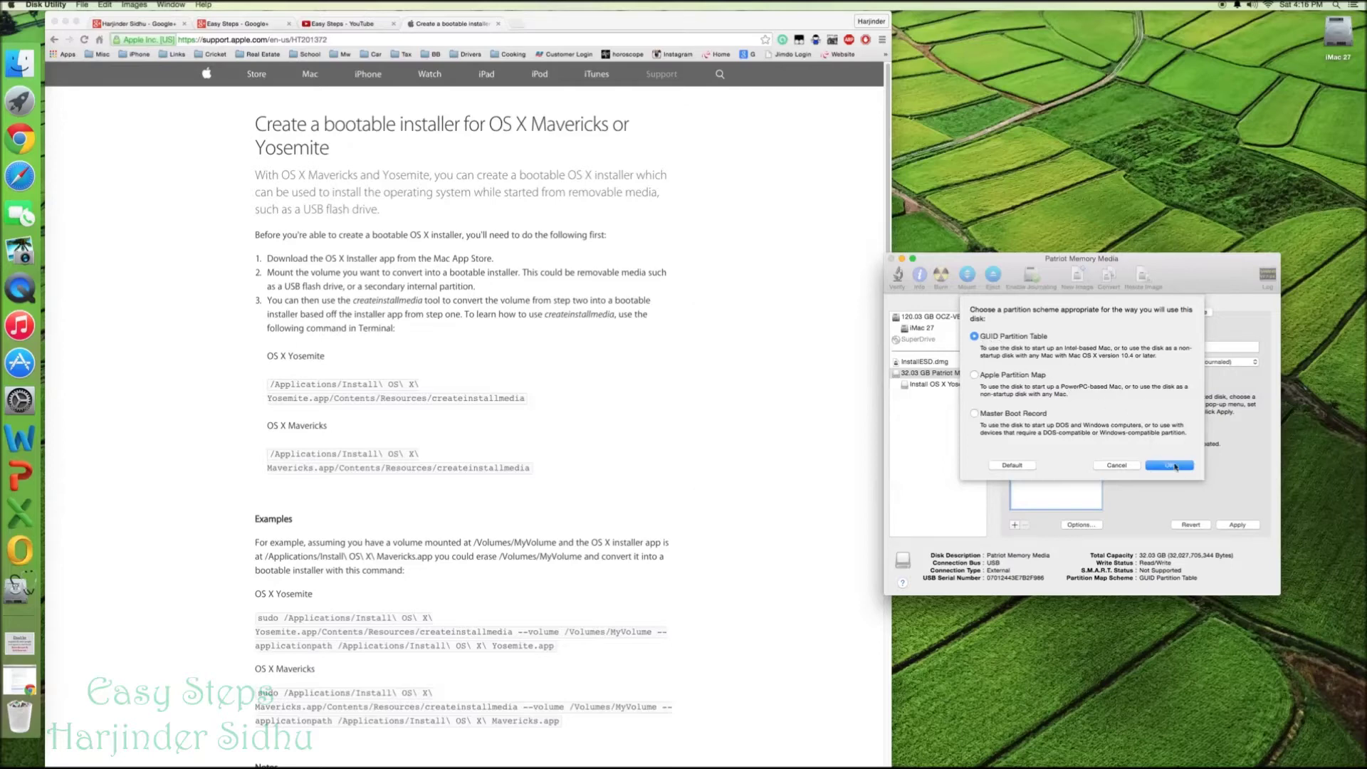
click(1174, 467)
Format the partition as Mac OS Extended (Journaled) and name it MyVolume
click(1204, 363)
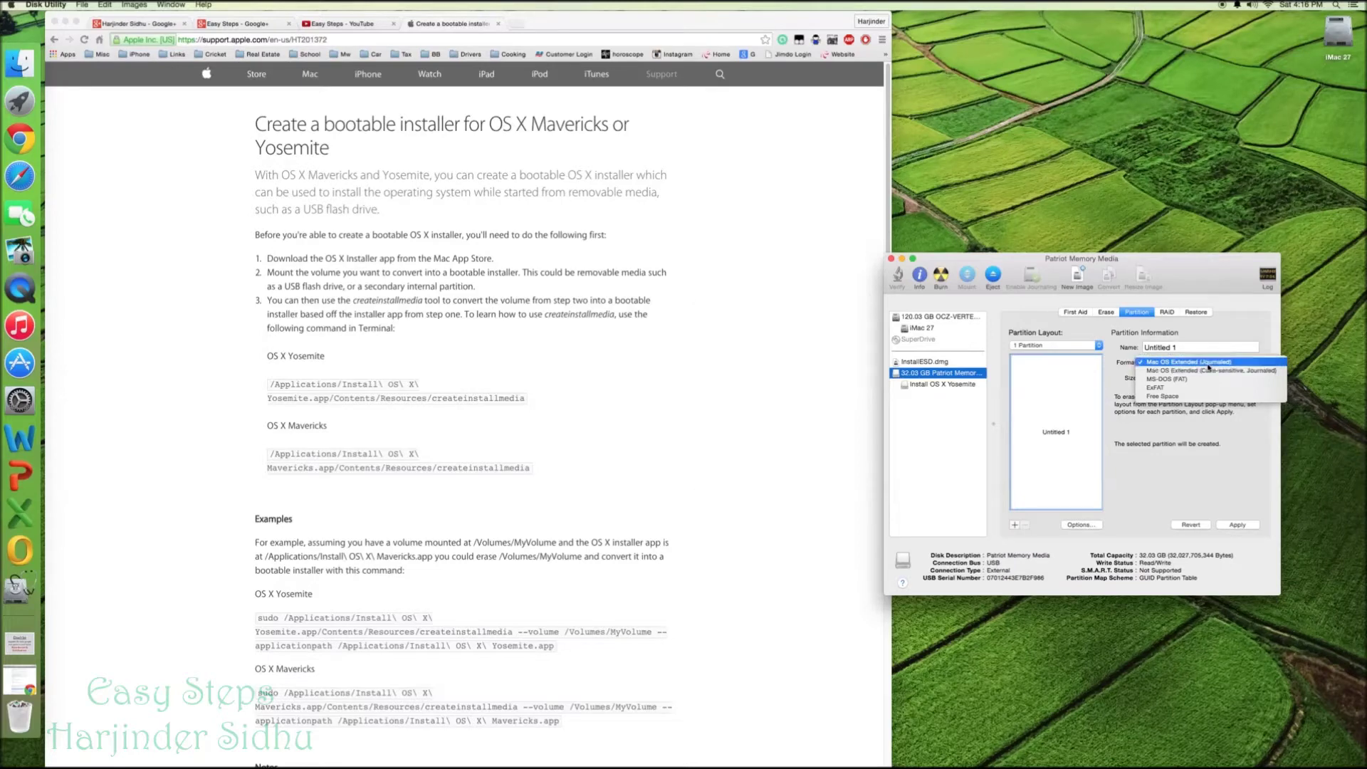
click(1208, 363)
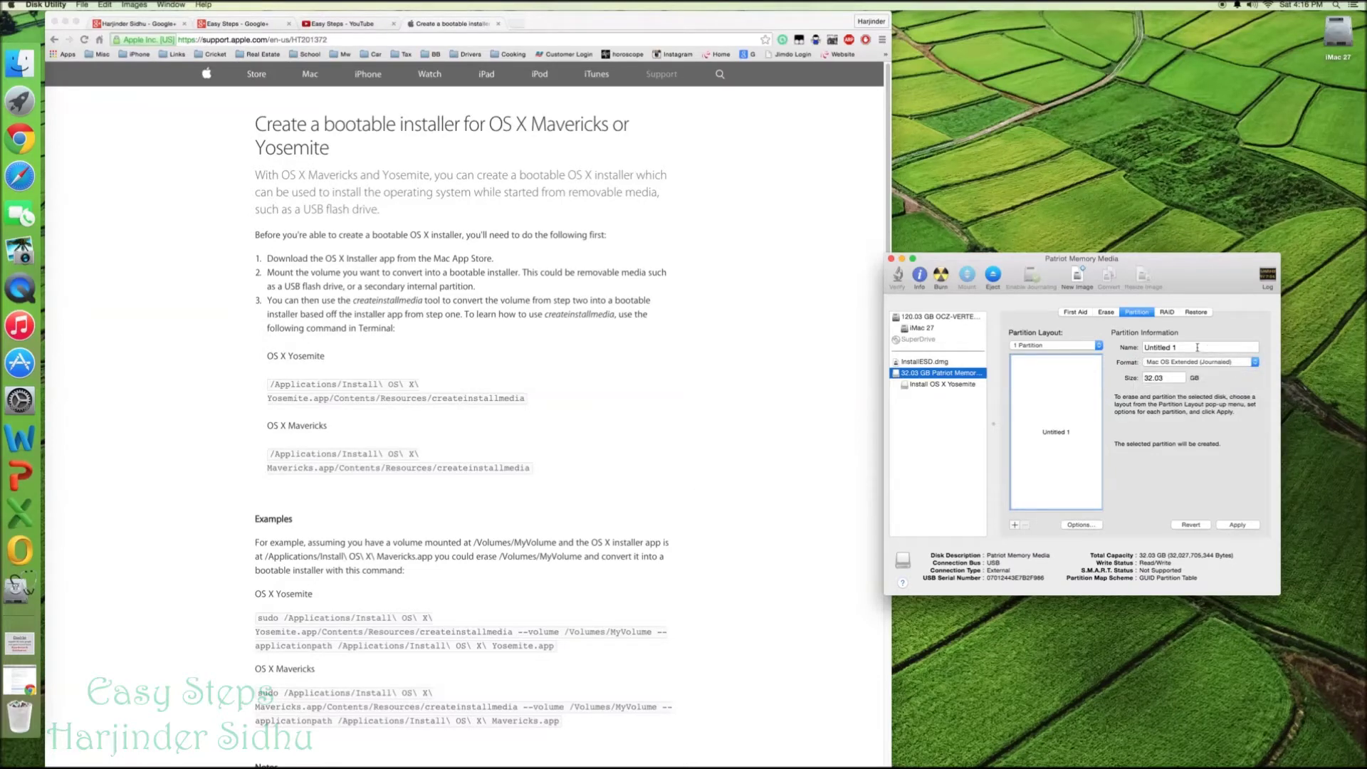
drag(1203, 348, 1138, 346)
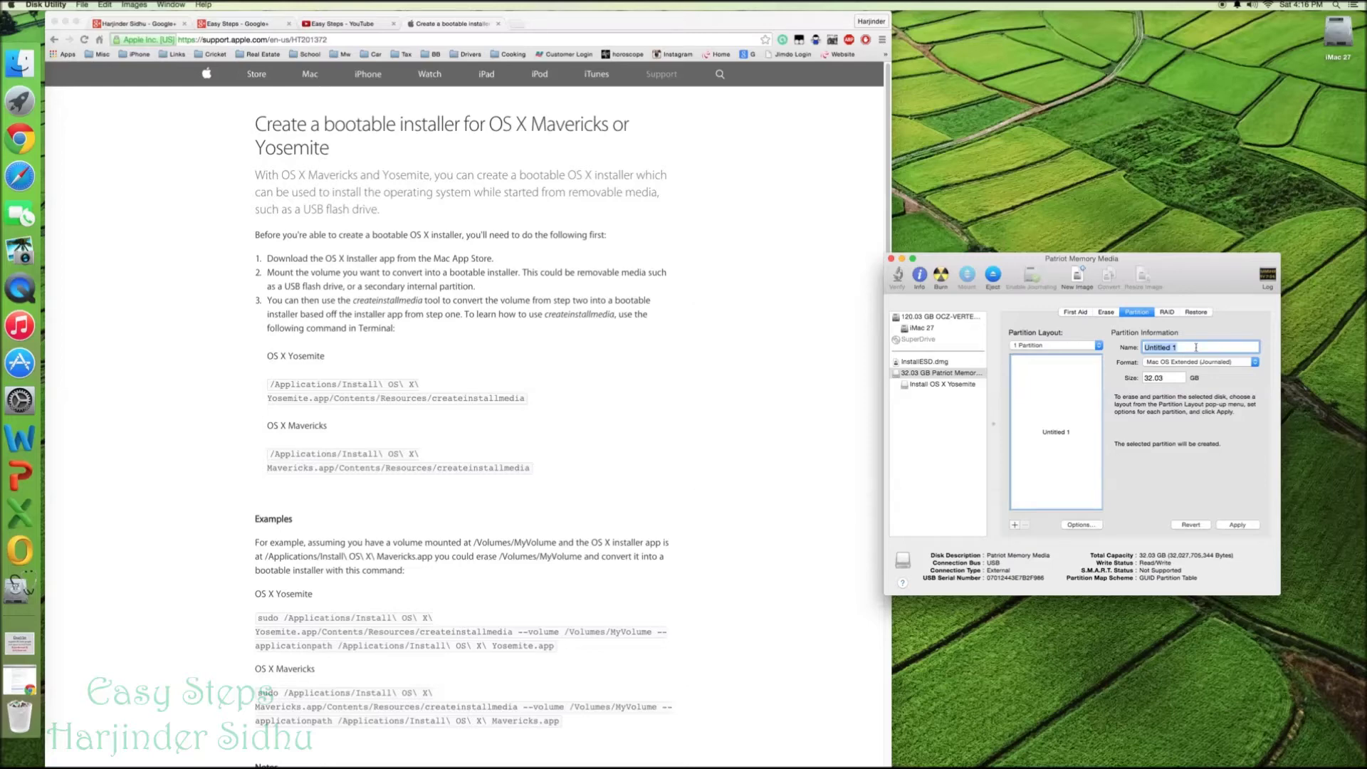
text(MyVolume)
Apply the new layout and confirm erasing and partitioning the Patriot drive
click(1244, 526)
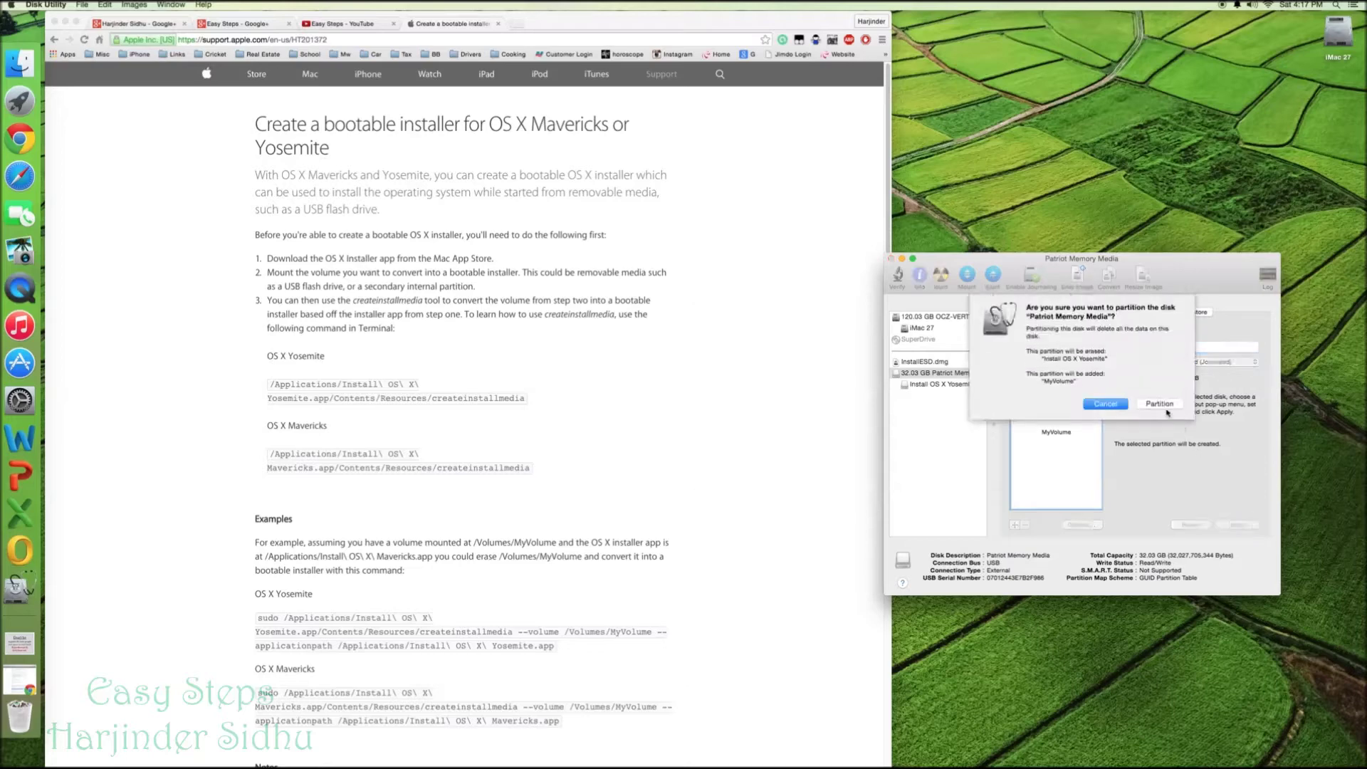
click(1160, 405)
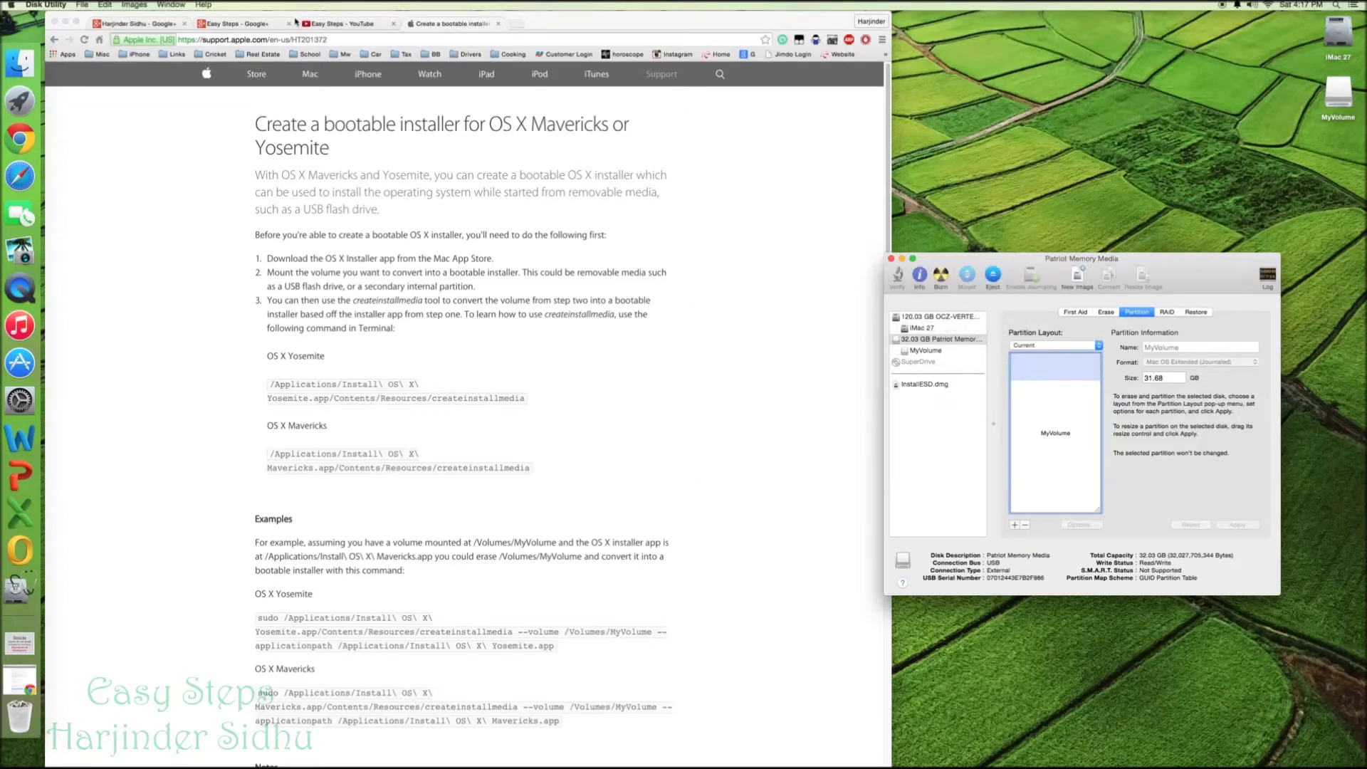
click(20, 71)
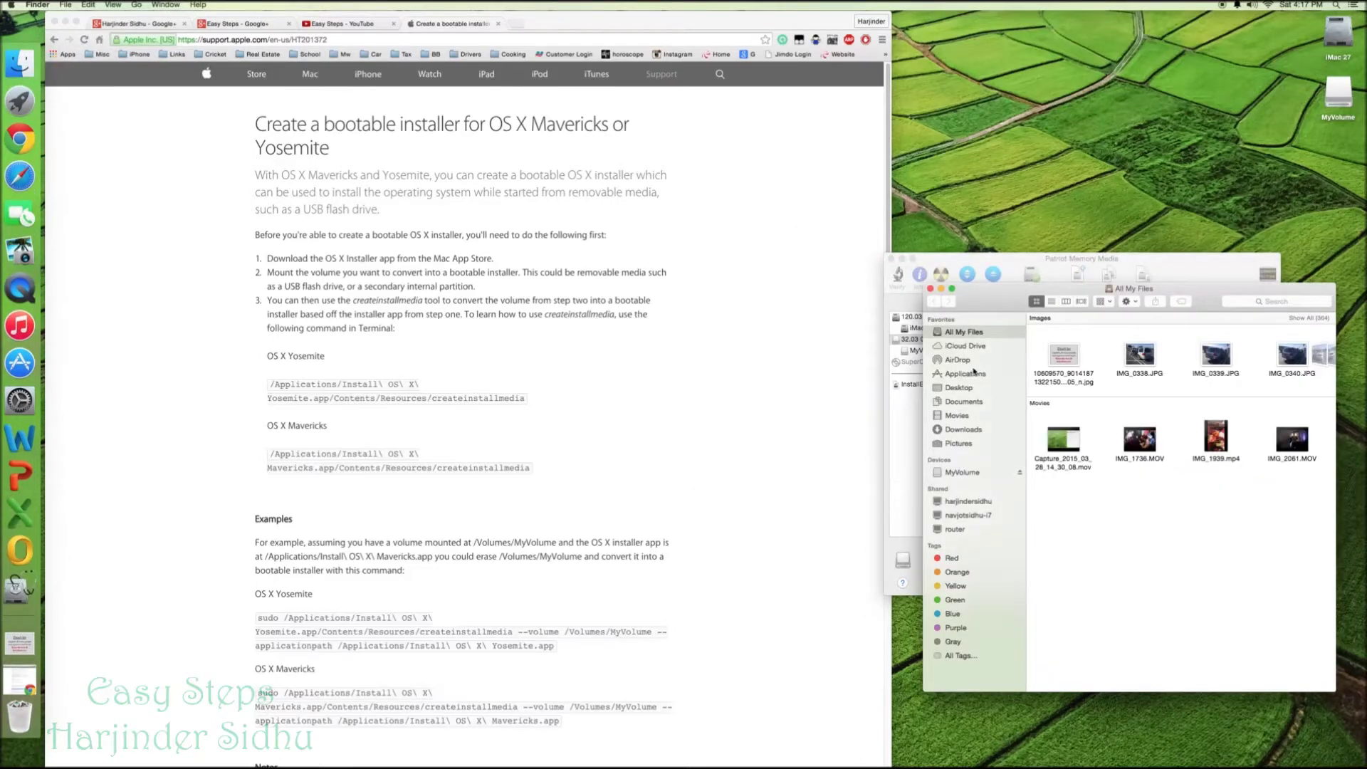
click(966, 374)
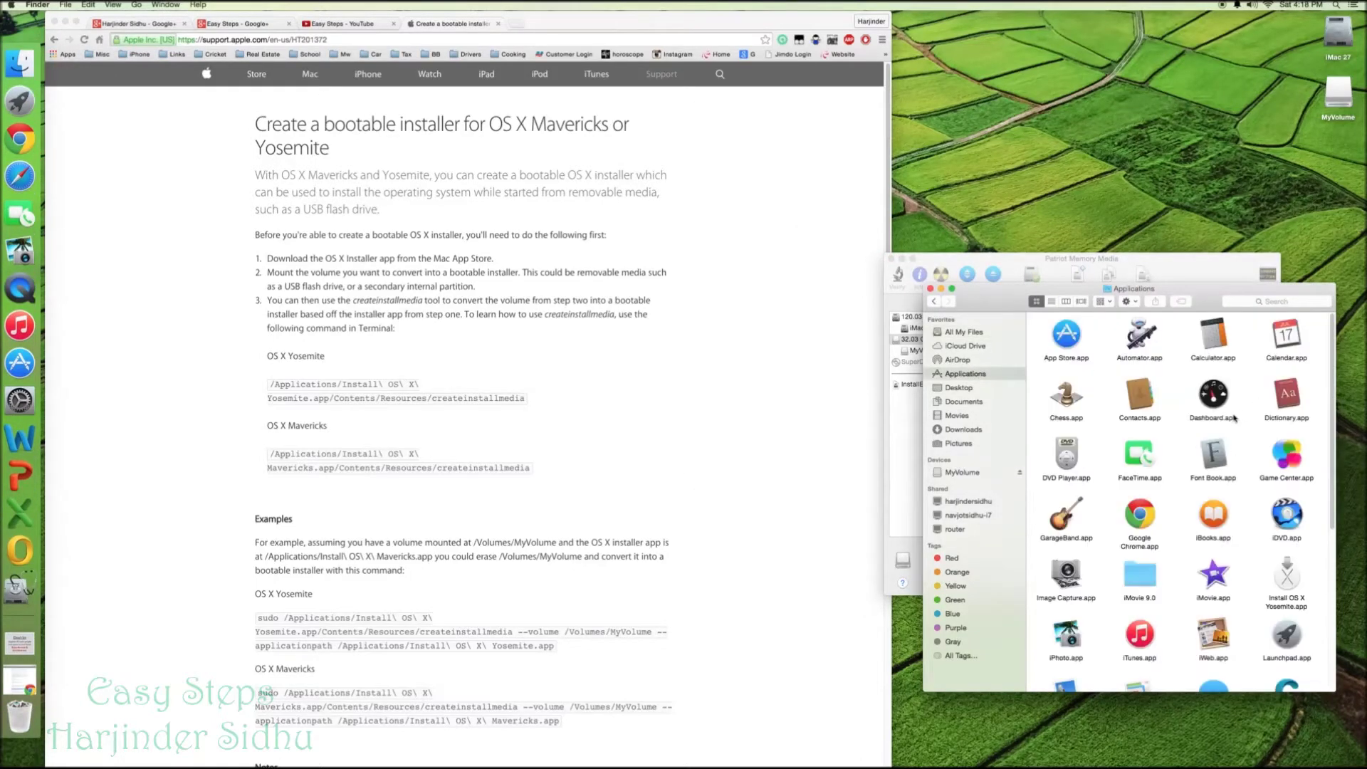
drag(1198, 290, 1191, 137)
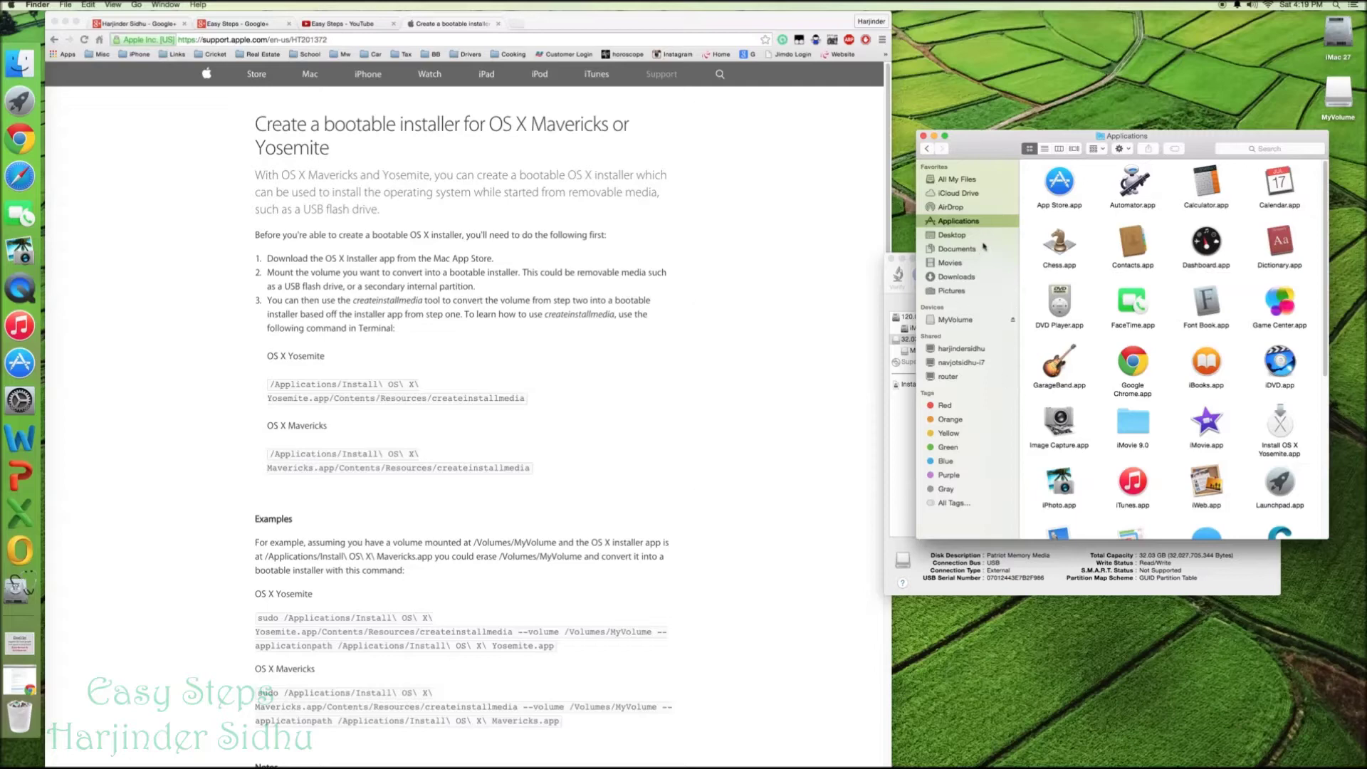
click(1281, 425)
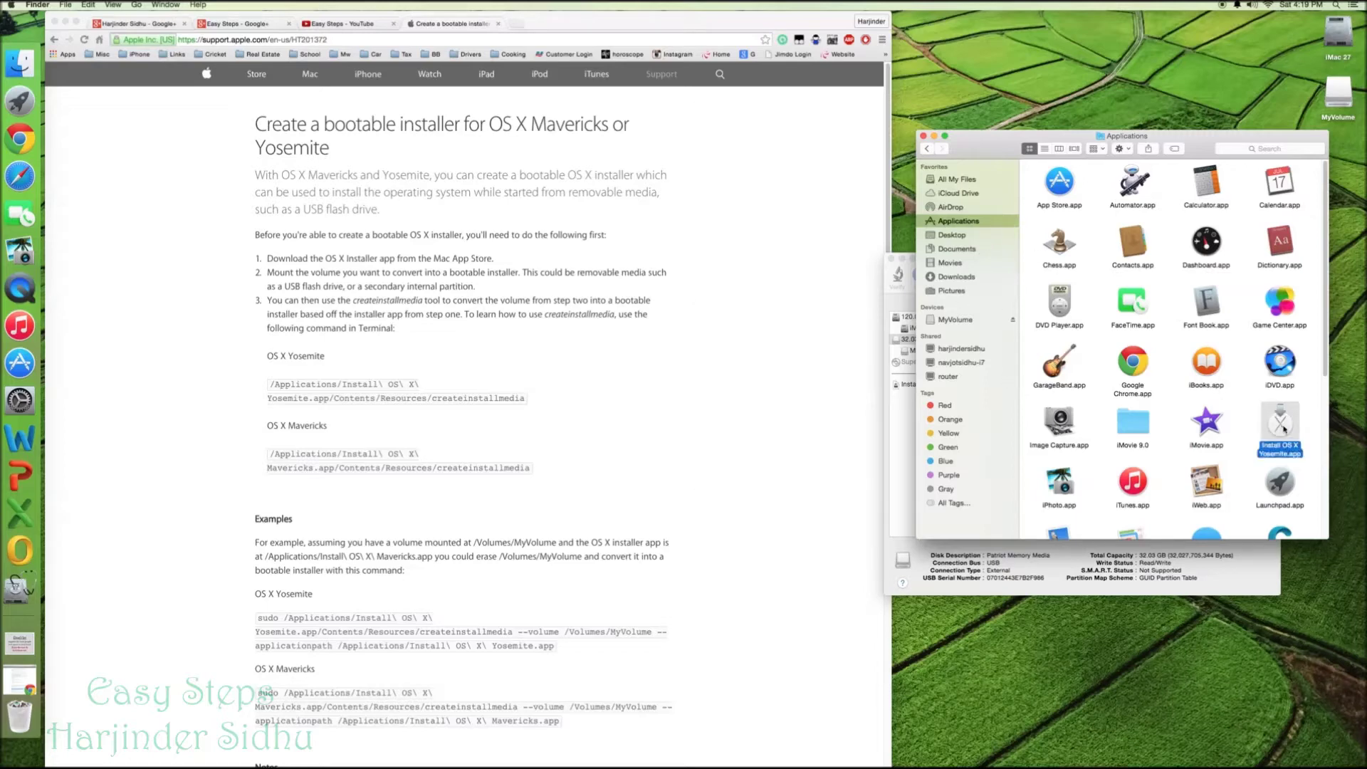
click(923, 136)
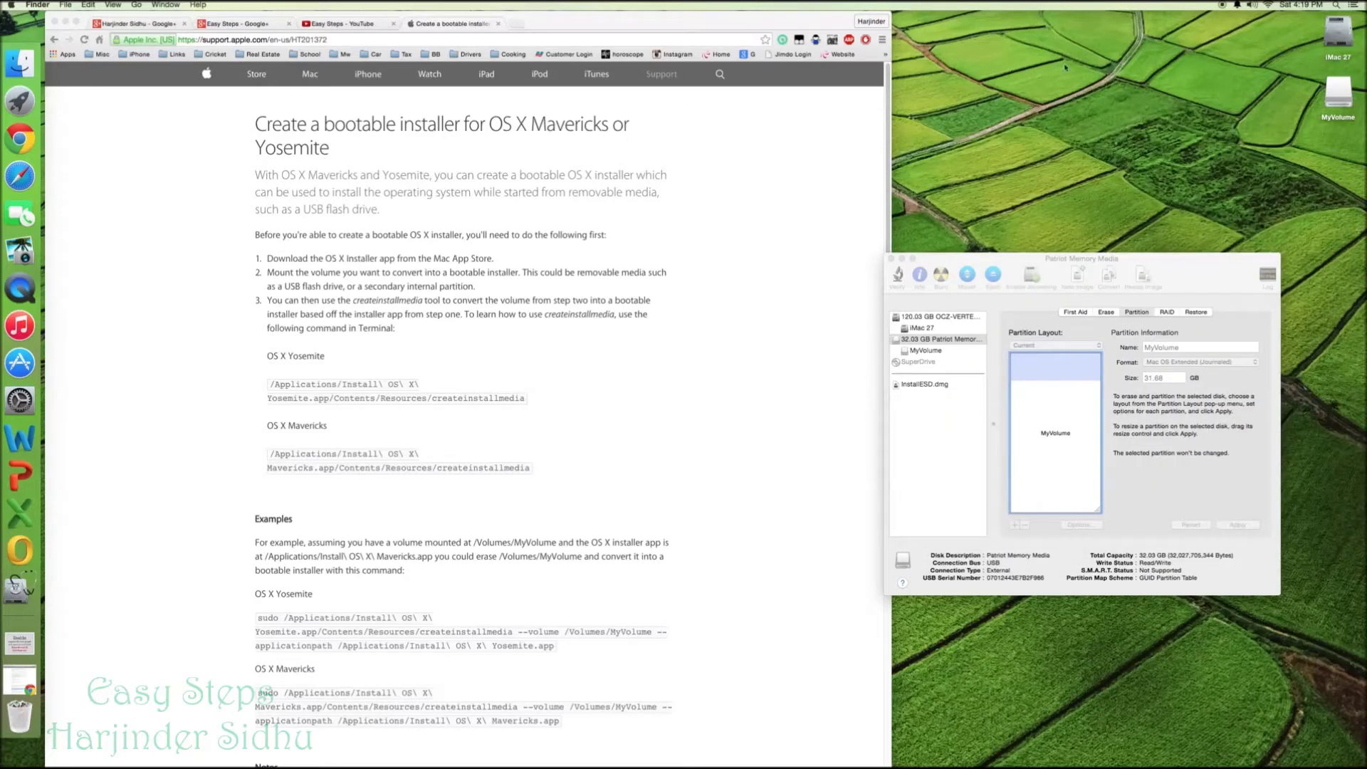
Launch Terminal through a Spotlight search for 'ter' and position its window
click(1335, 5)
text(d)
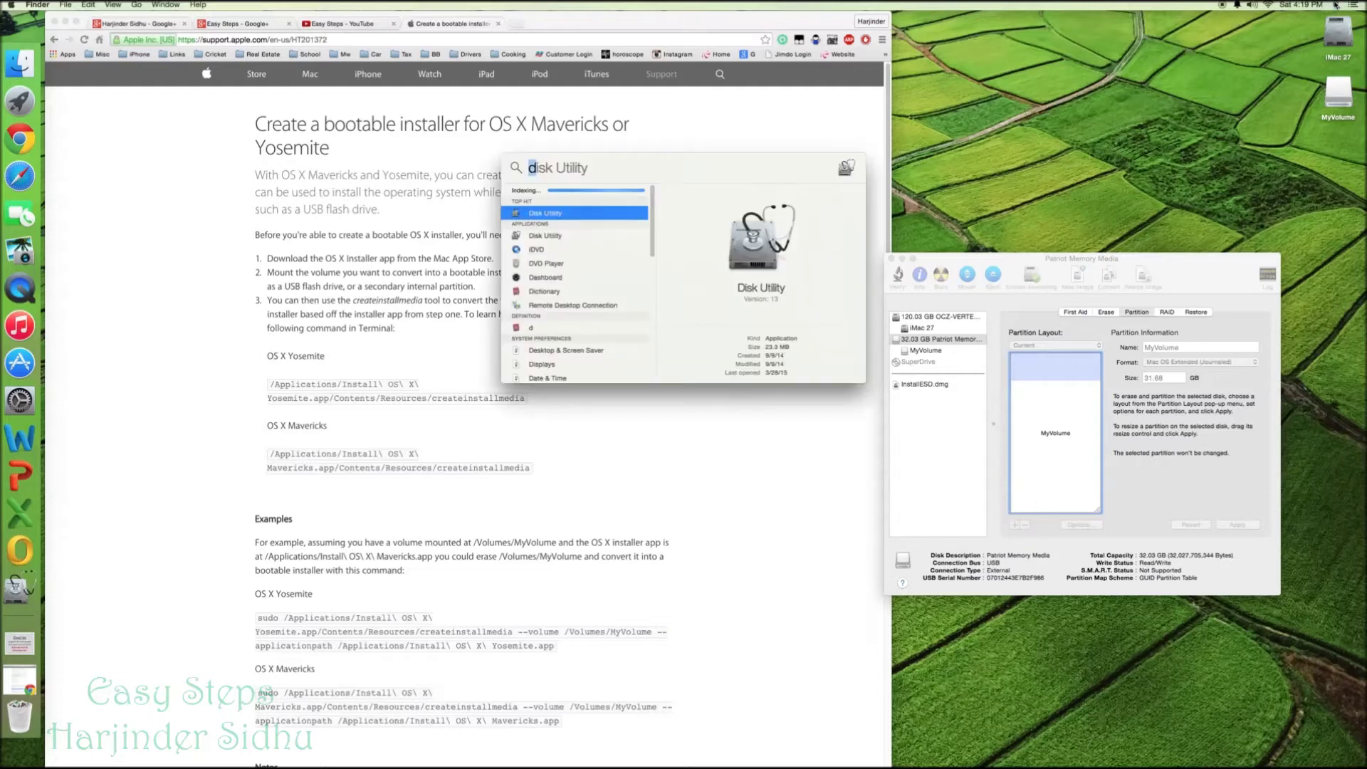
key(BackSpace)
text(ter)
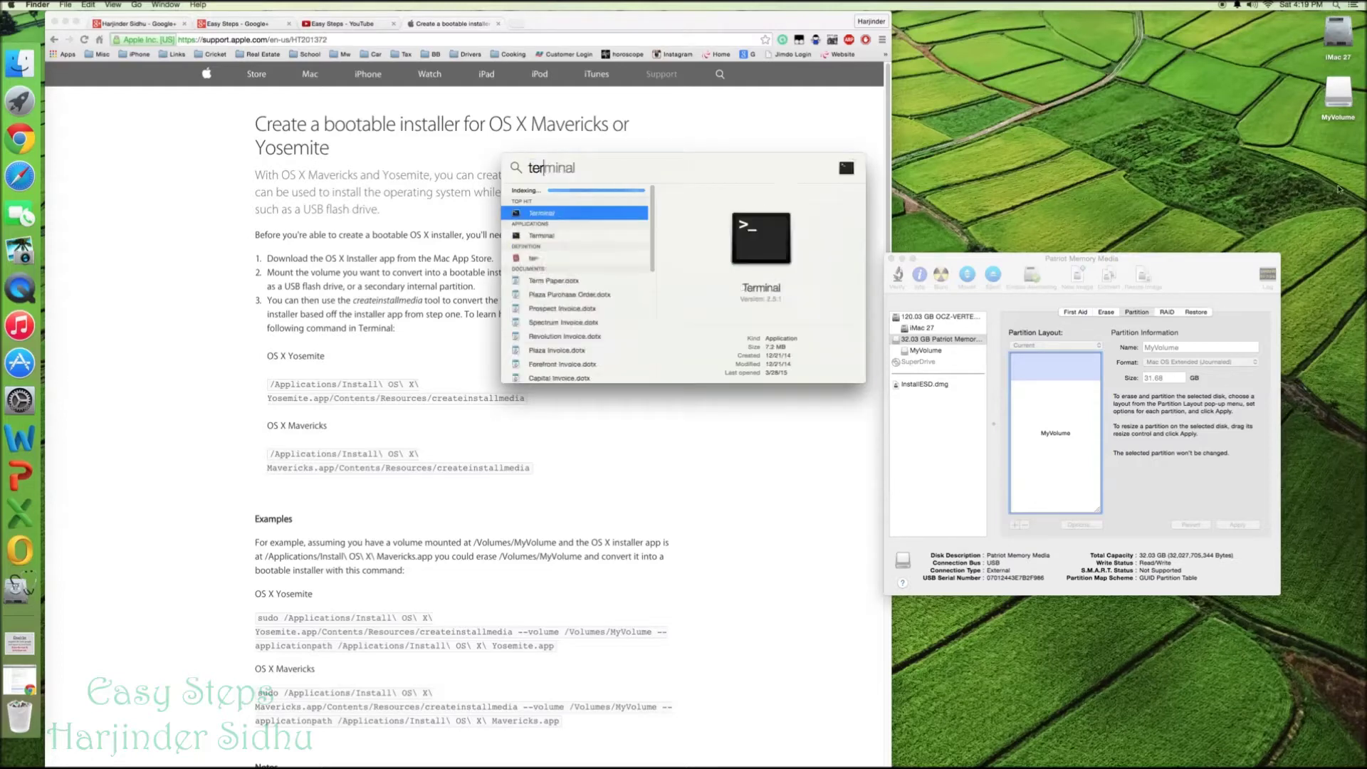
key(Return)
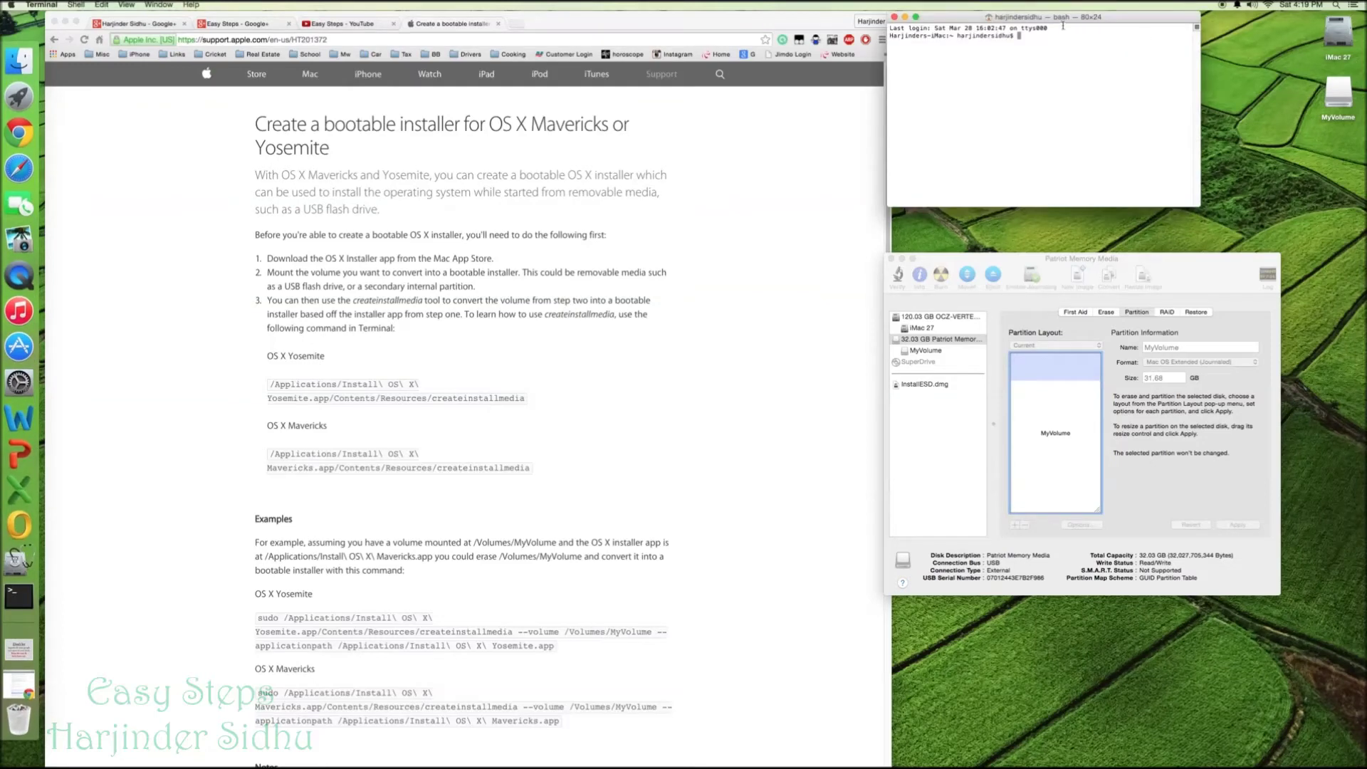
drag(1069, 24, 1076, 64)
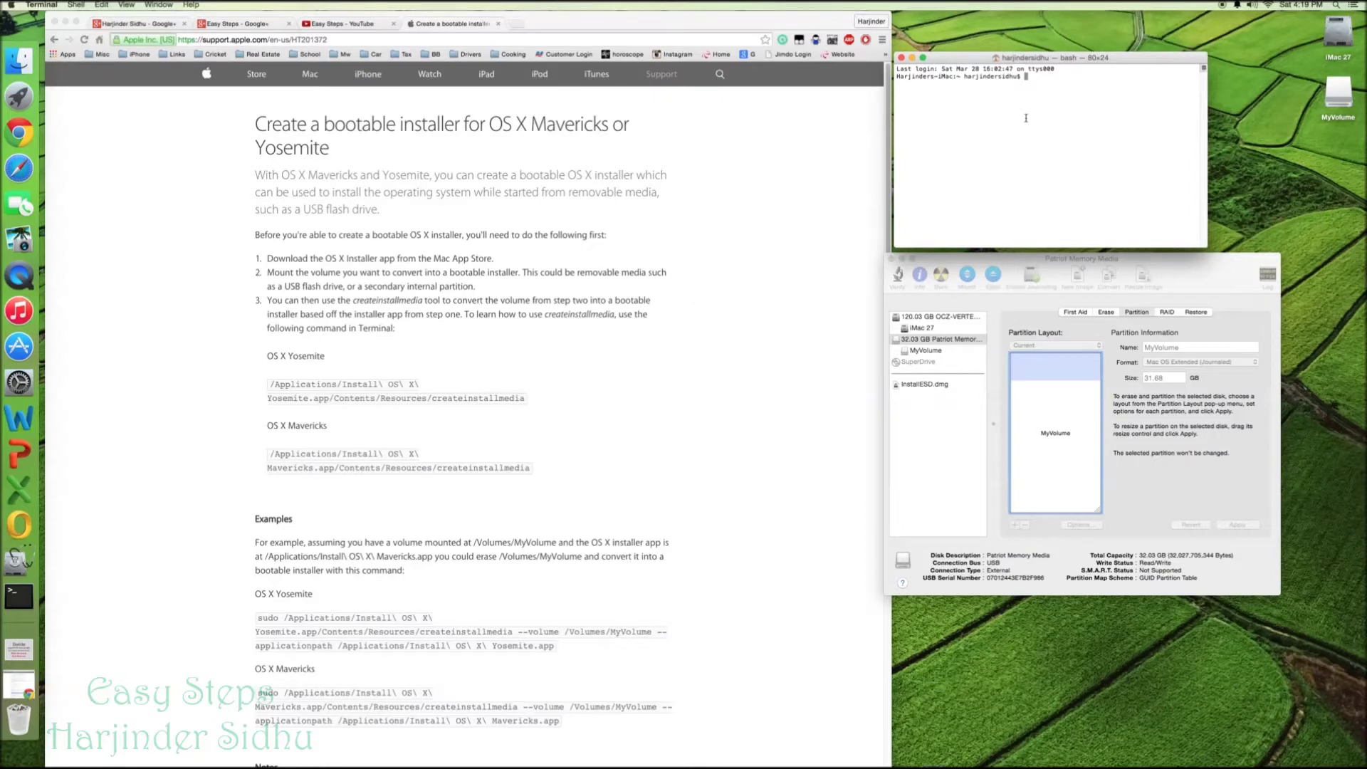
Copy the Yosemite createinstallmedia path from Apple's page and run it in Terminal to see usage
click(267, 355)
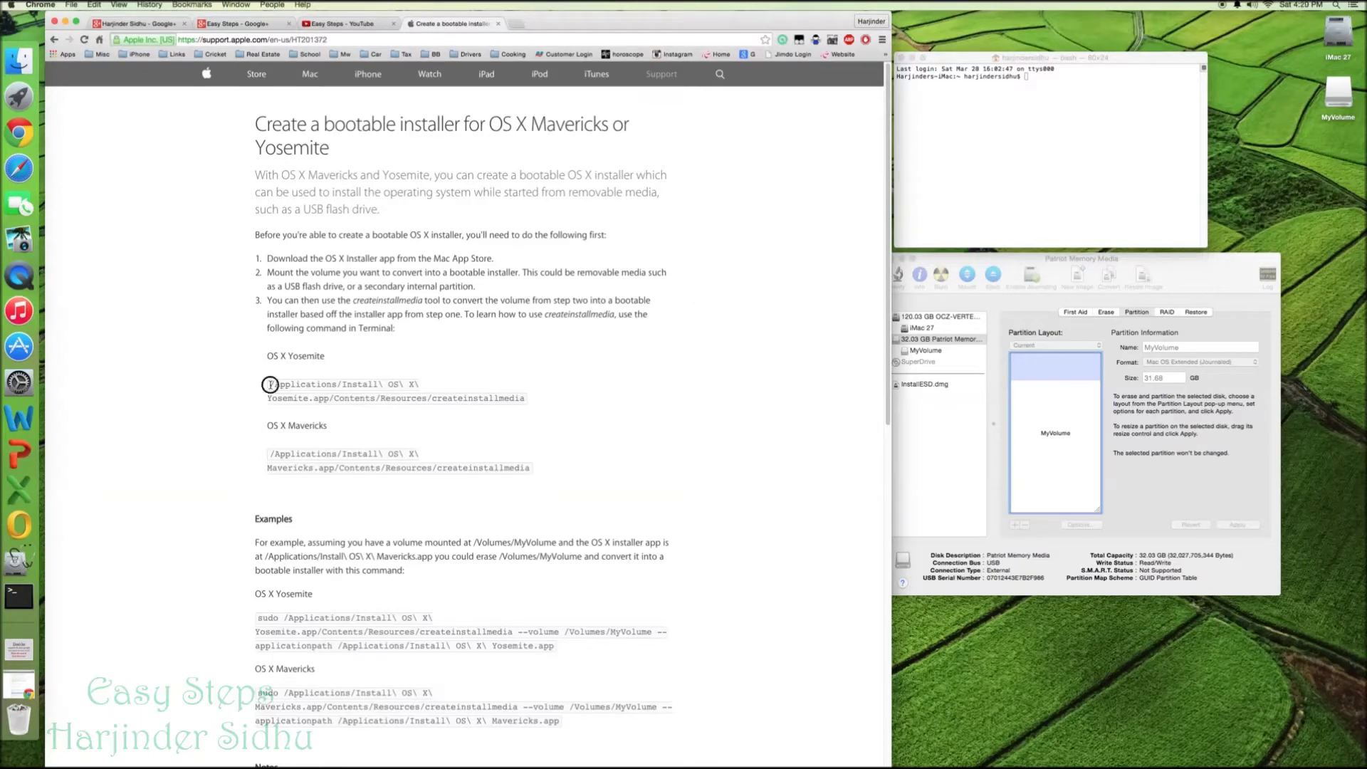
drag(269, 382, 525, 397)
right_click(498, 399)
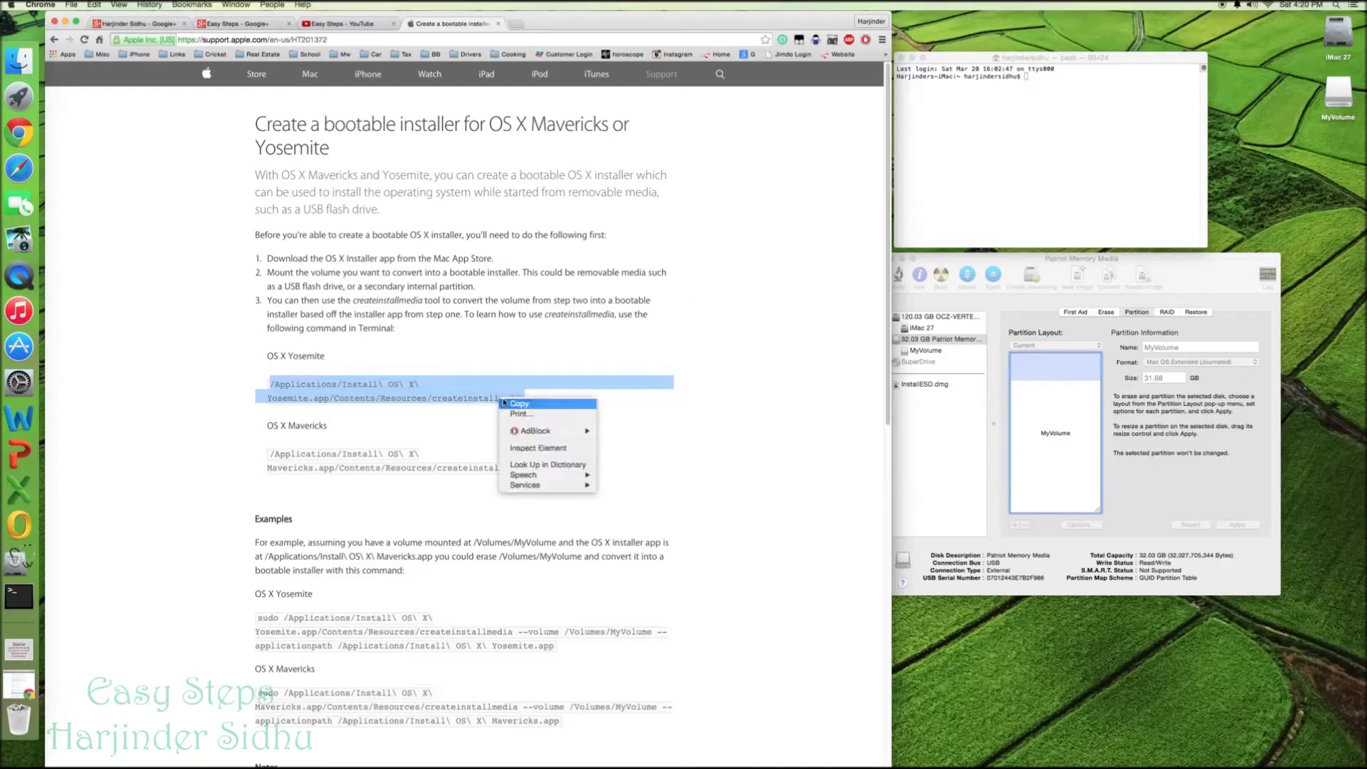
click(508, 400)
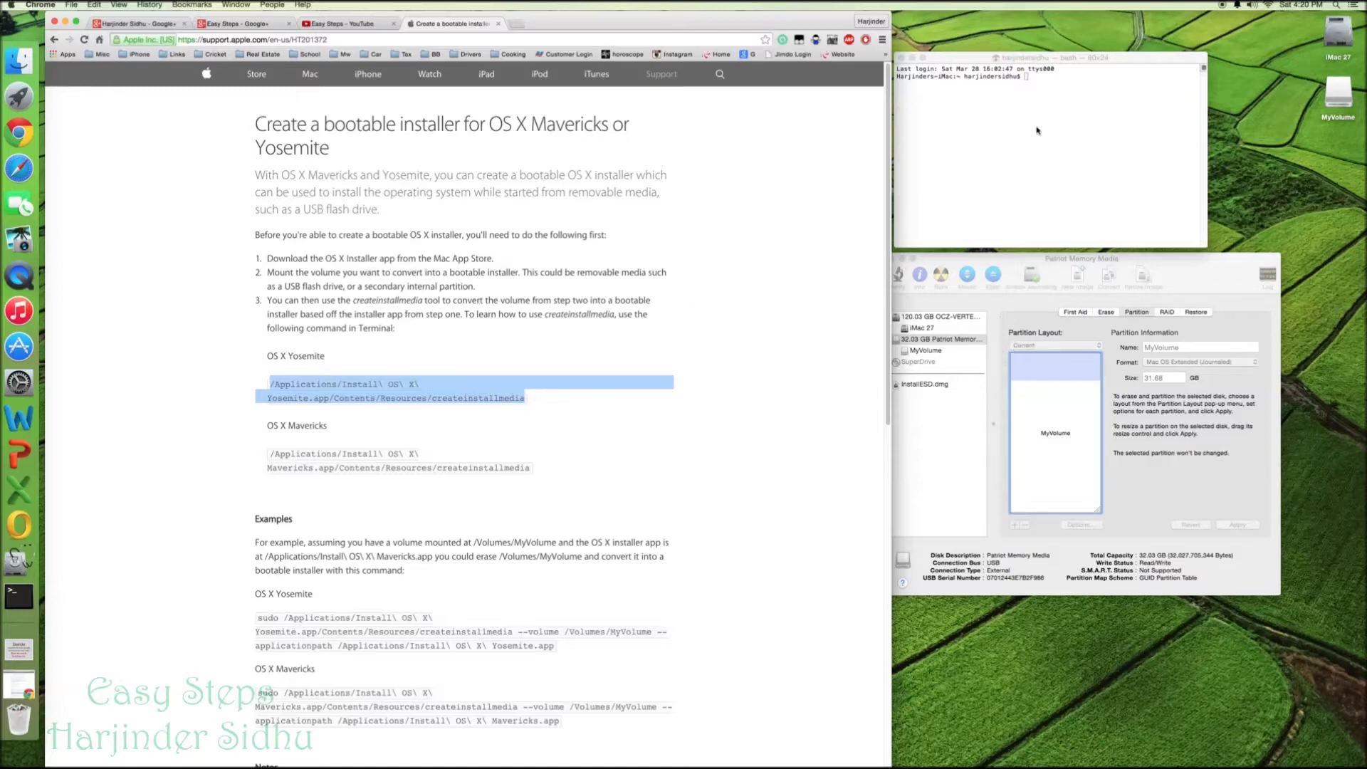
click(1039, 83)
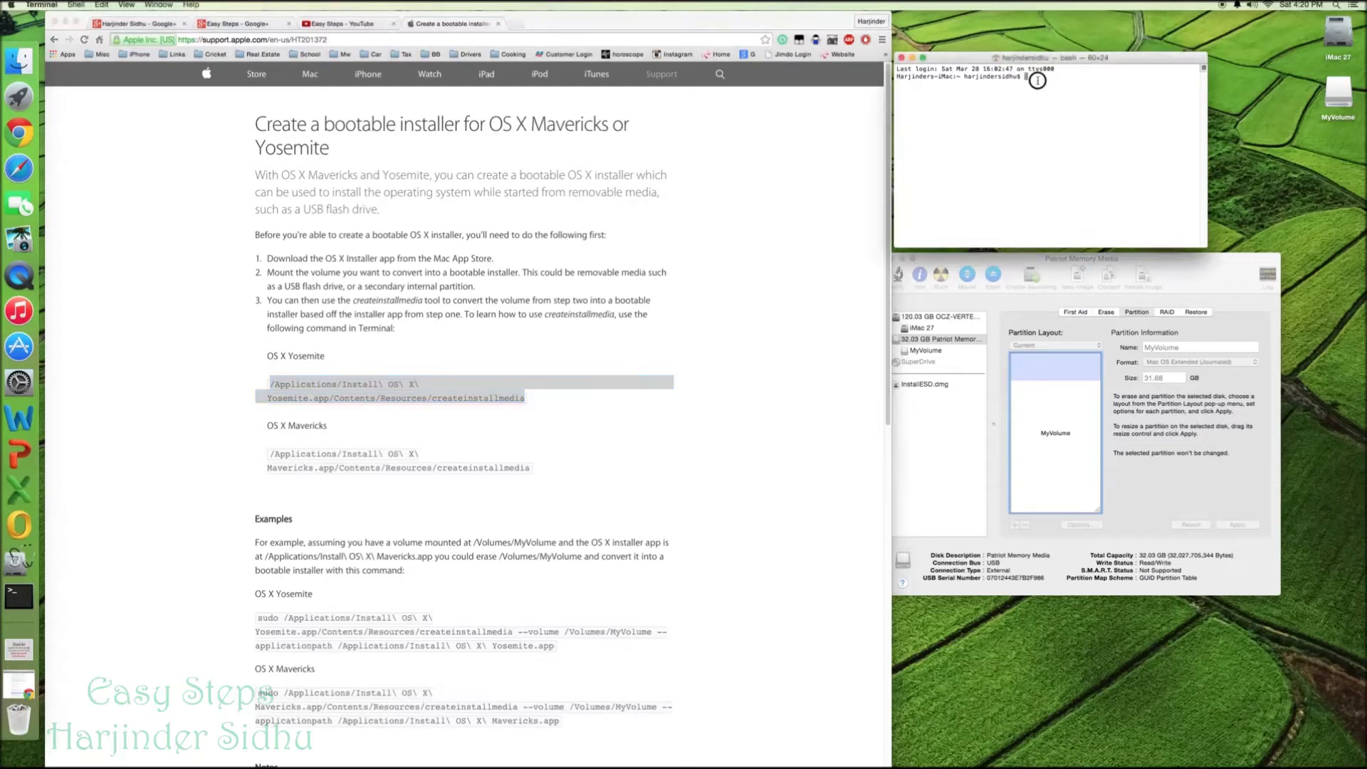
right_click(1038, 82)
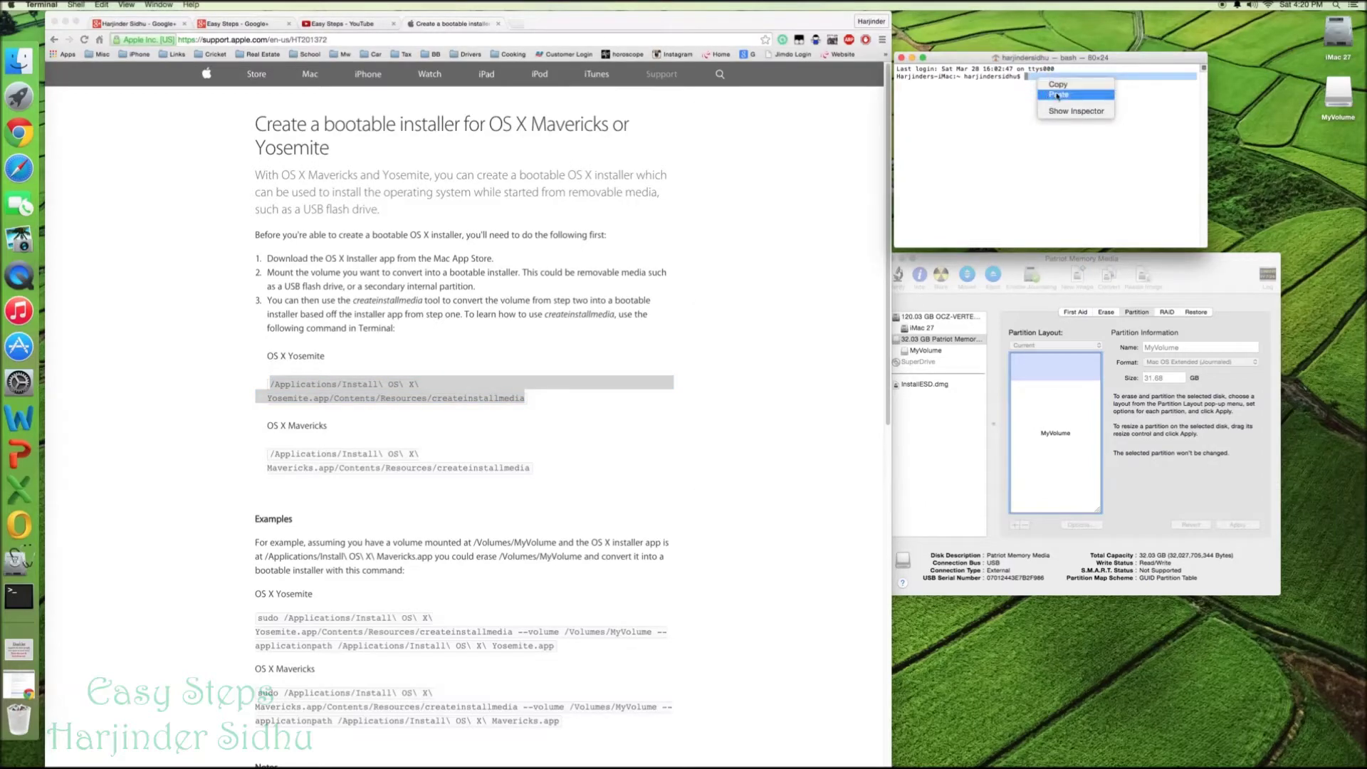
click(1057, 95)
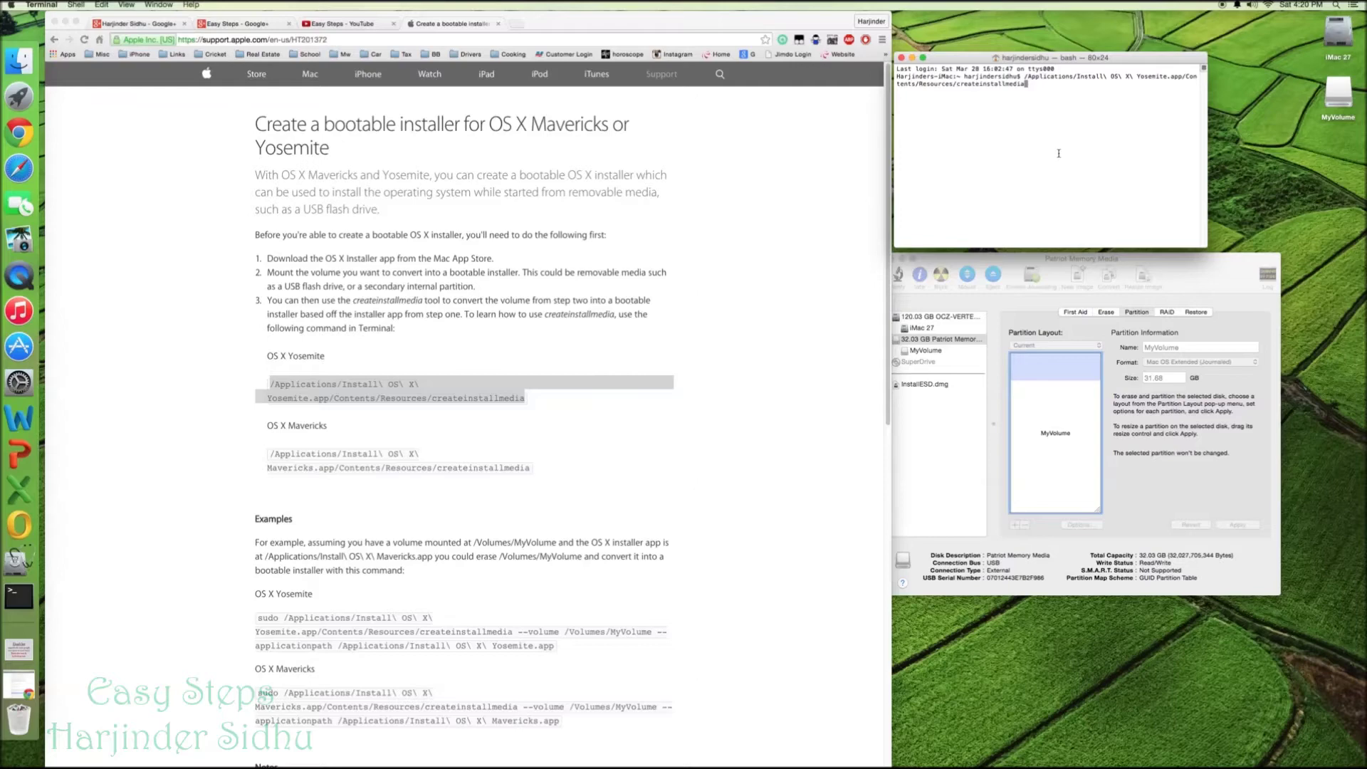
key(Return)
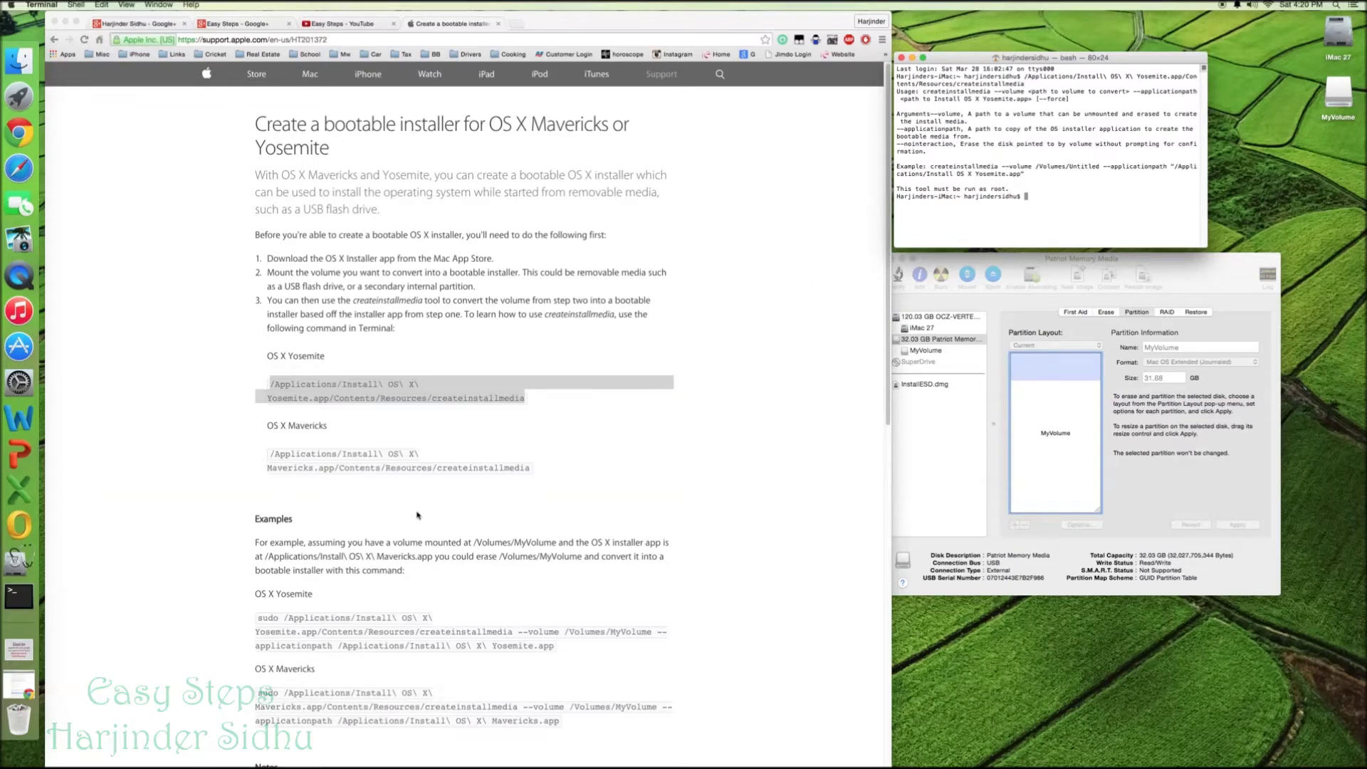
Copy Apple's sudo createinstallmedia example for /Volumes/MyVolume and run it in Terminal
click(240, 675)
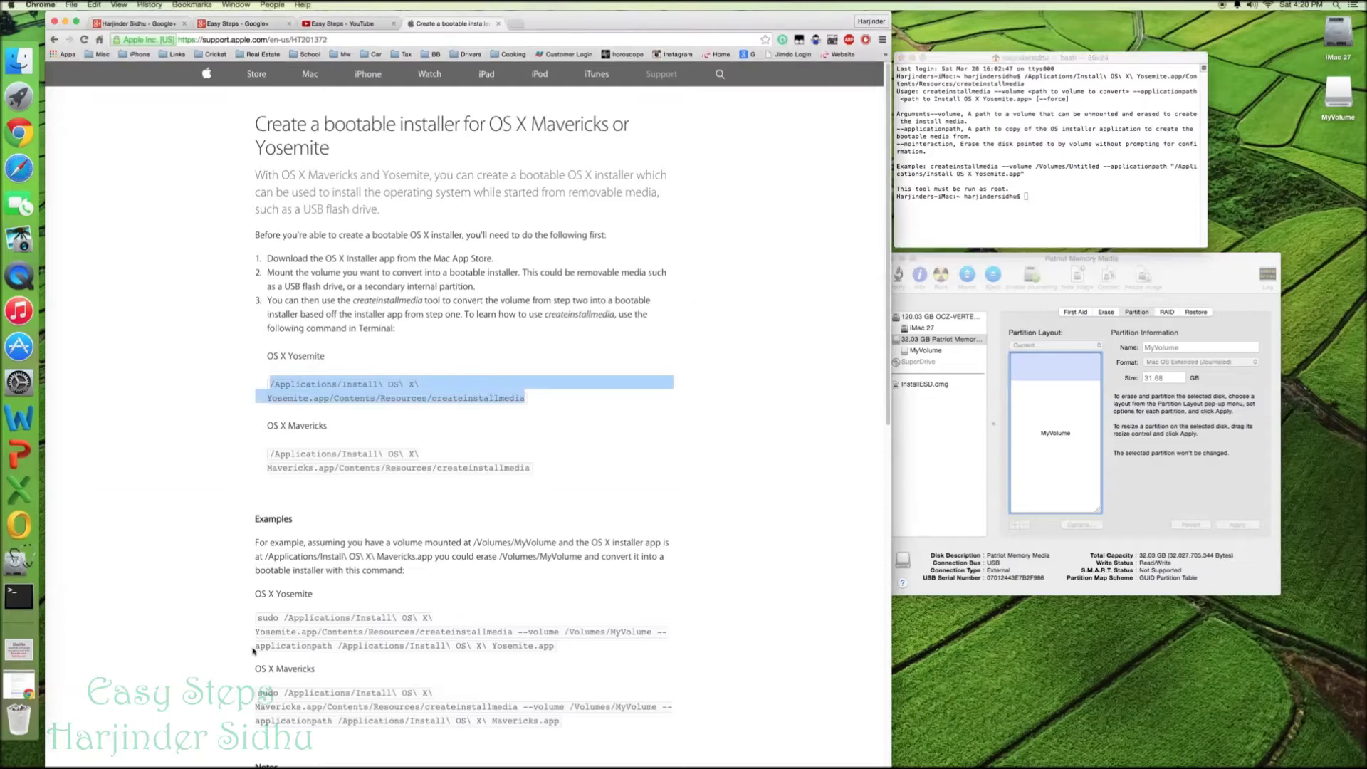
scroll(260, 628, down, 1)
drag(260, 616, 556, 644)
right_click(532, 638)
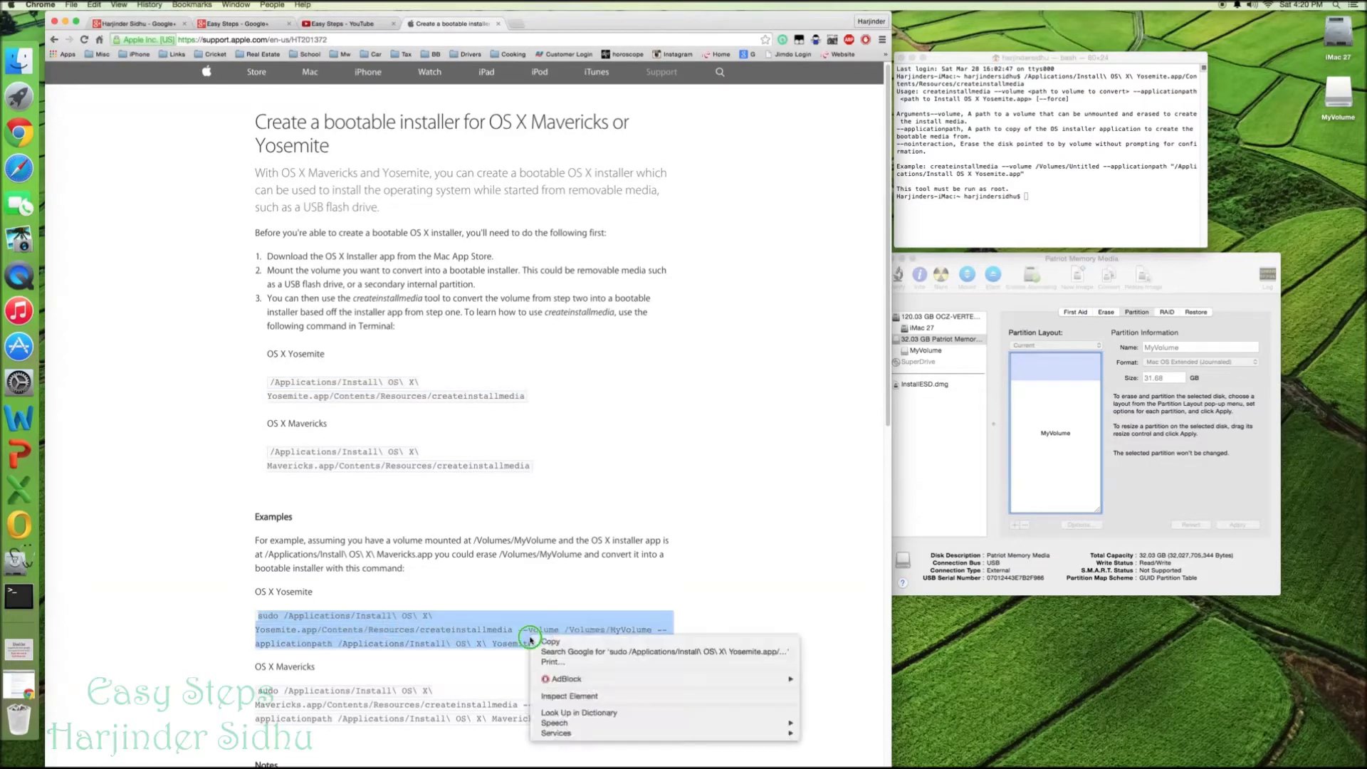
click(628, 568)
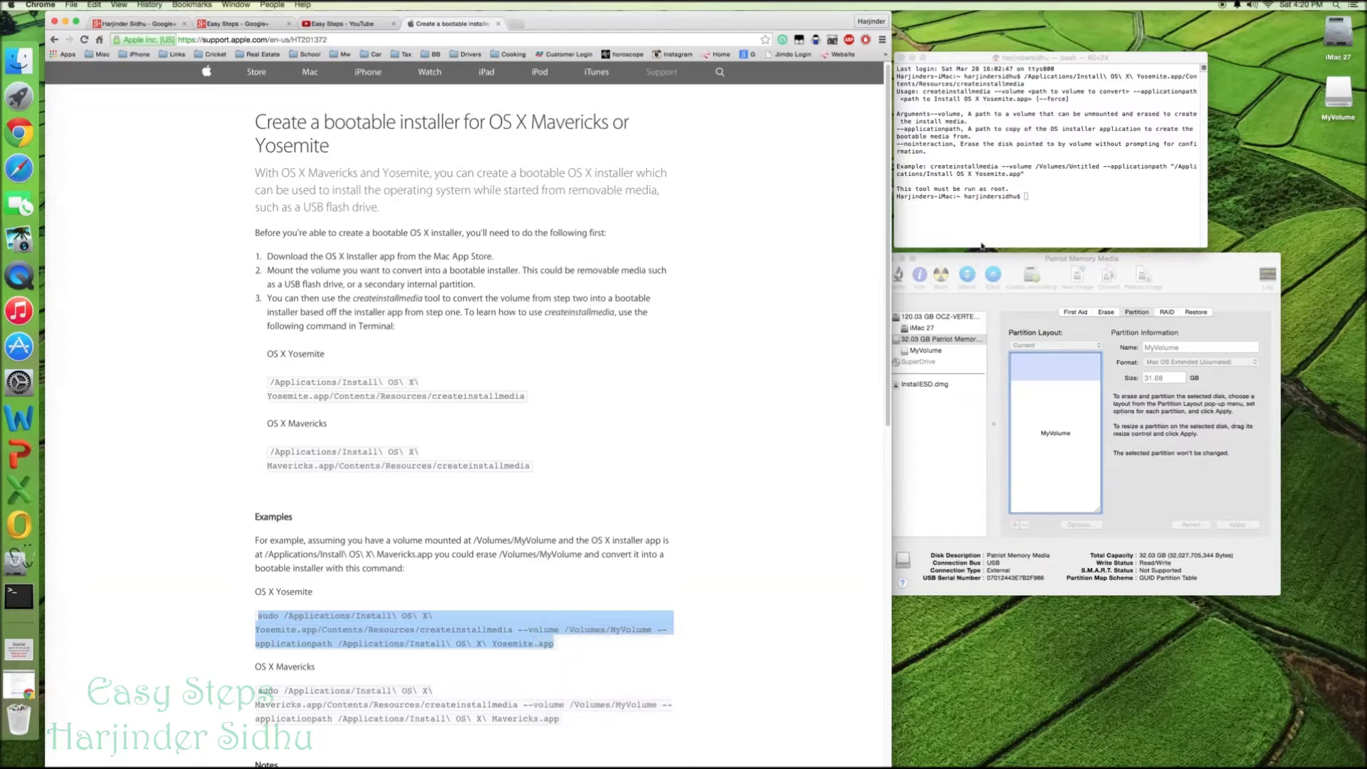
click(1051, 206)
right_click(1051, 205)
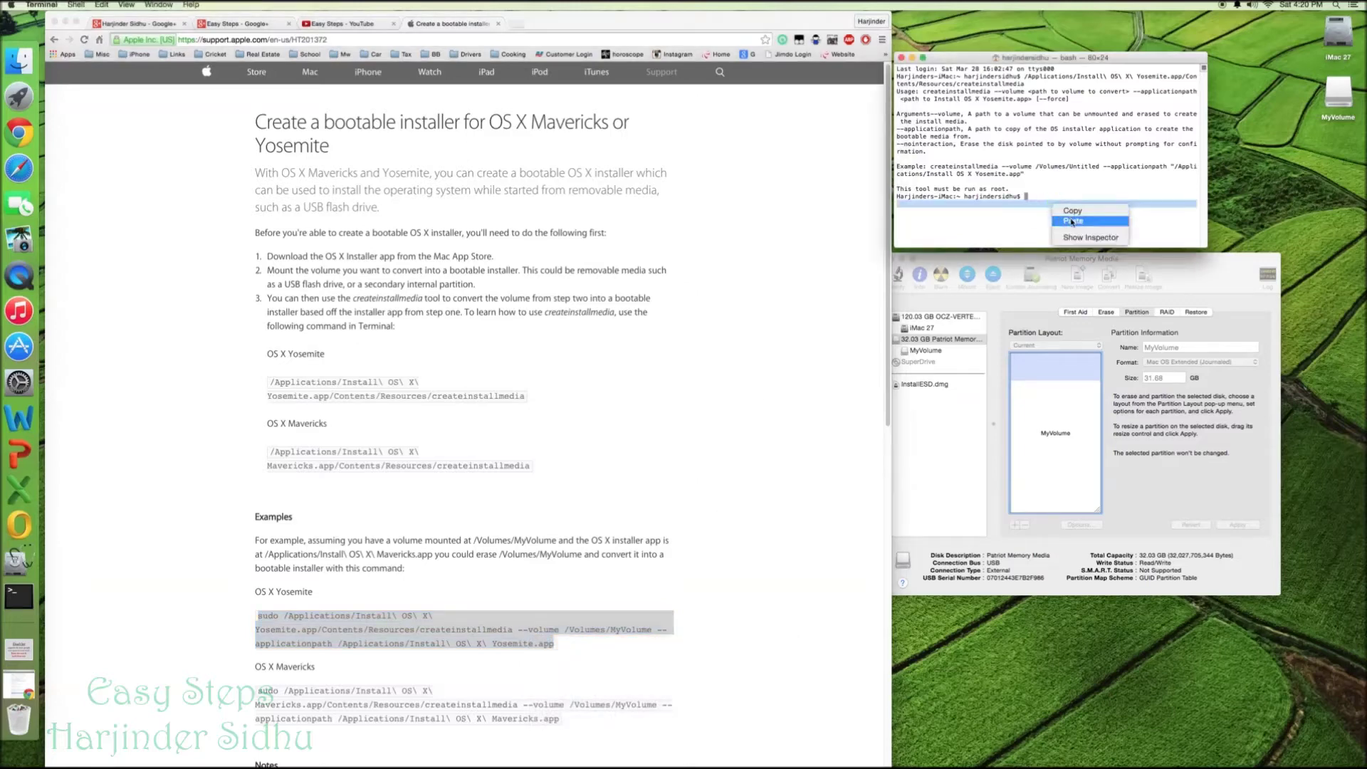
click(1071, 218)
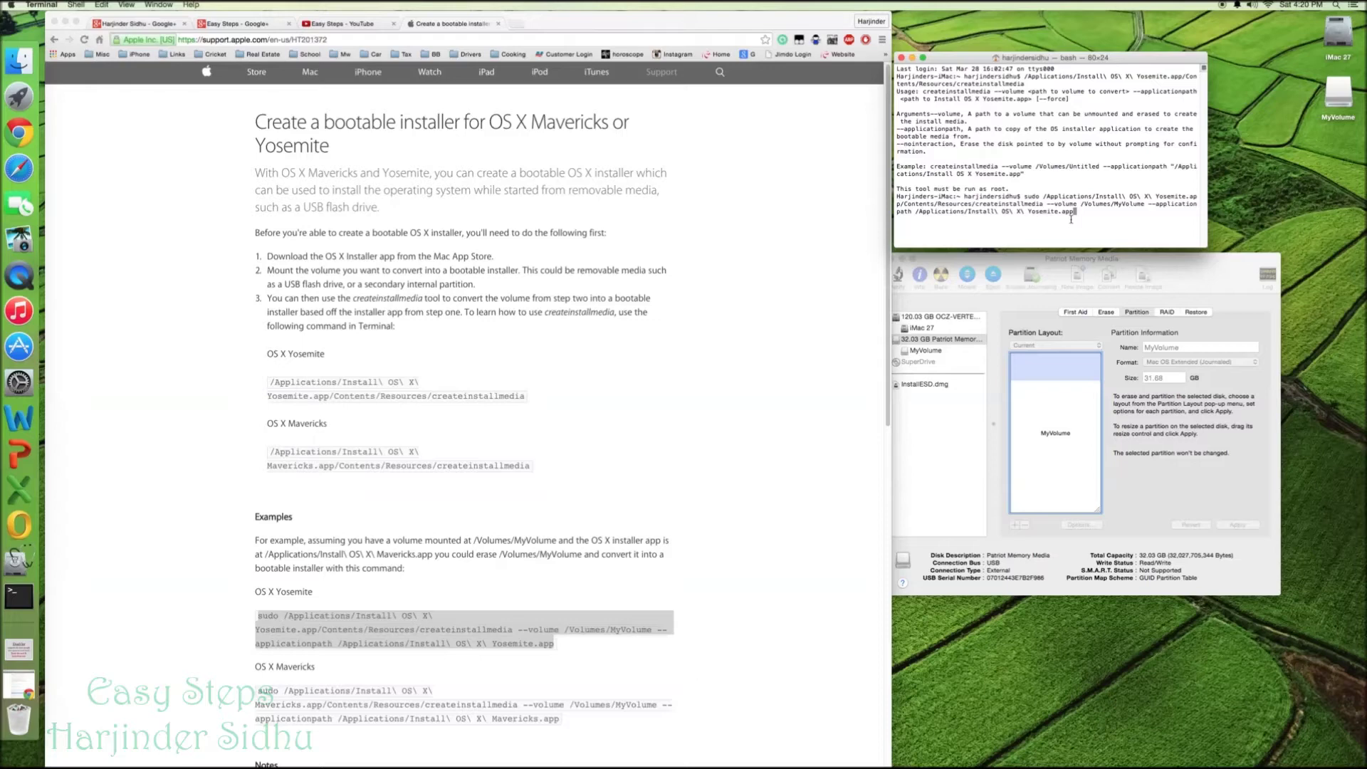
key(Return)
key(Return)
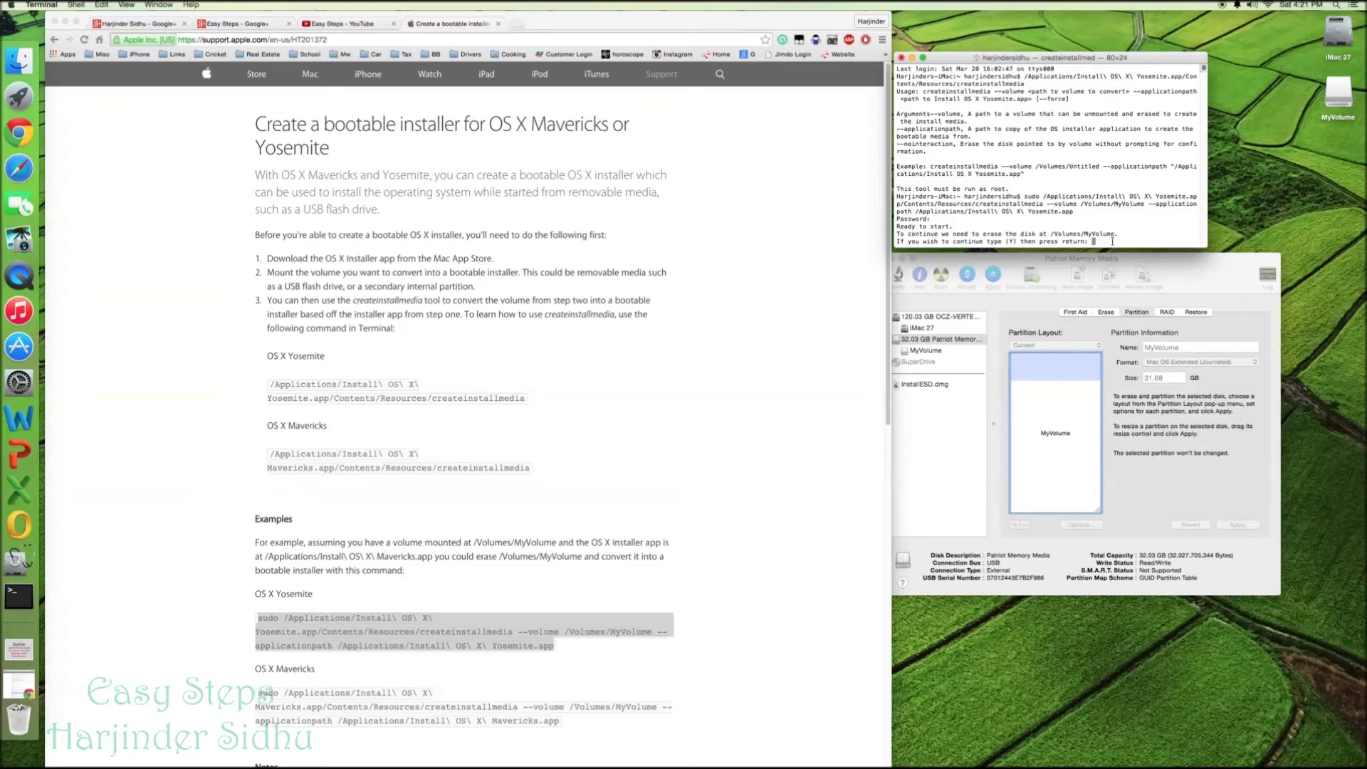
Answer y to confirm erasing MyVolume and let the installer files copy
text(y)
key(Return)
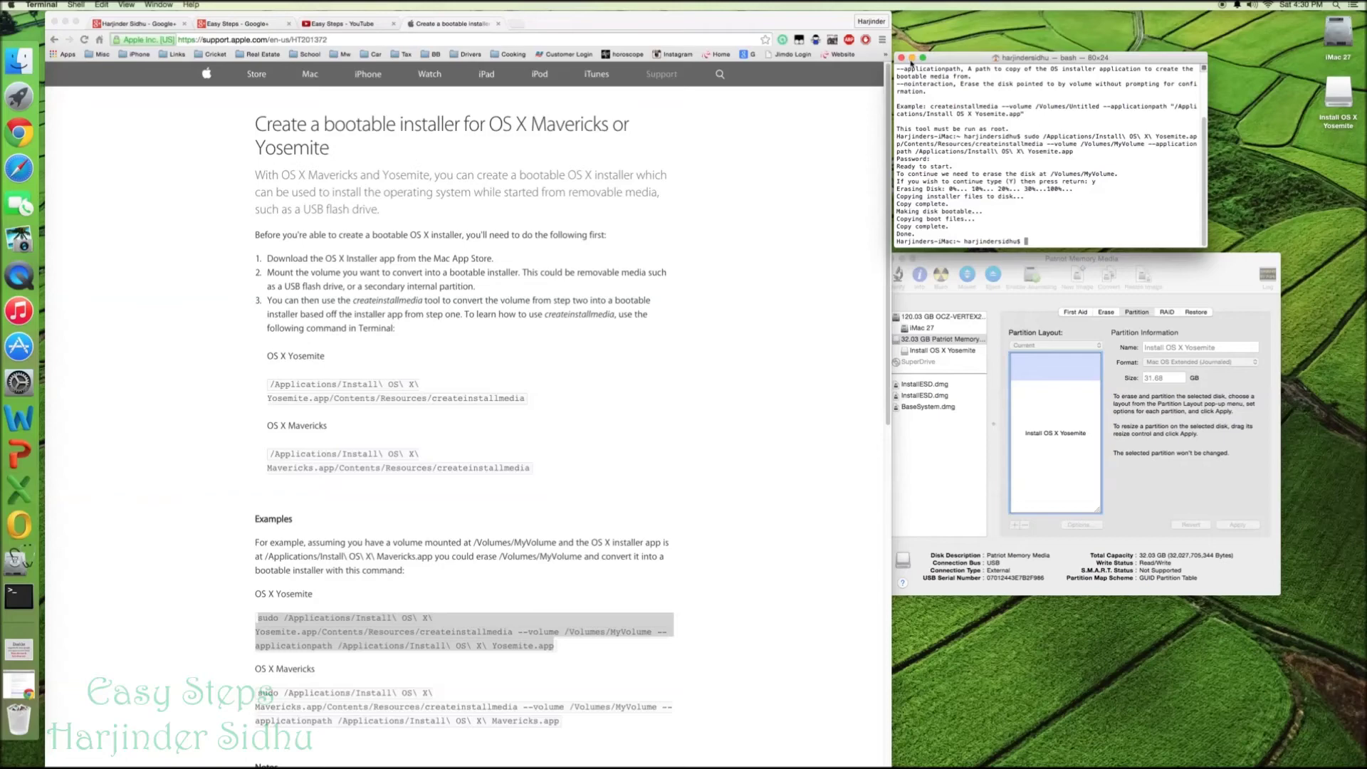
Minimize Terminal and close Disk Utility
click(911, 59)
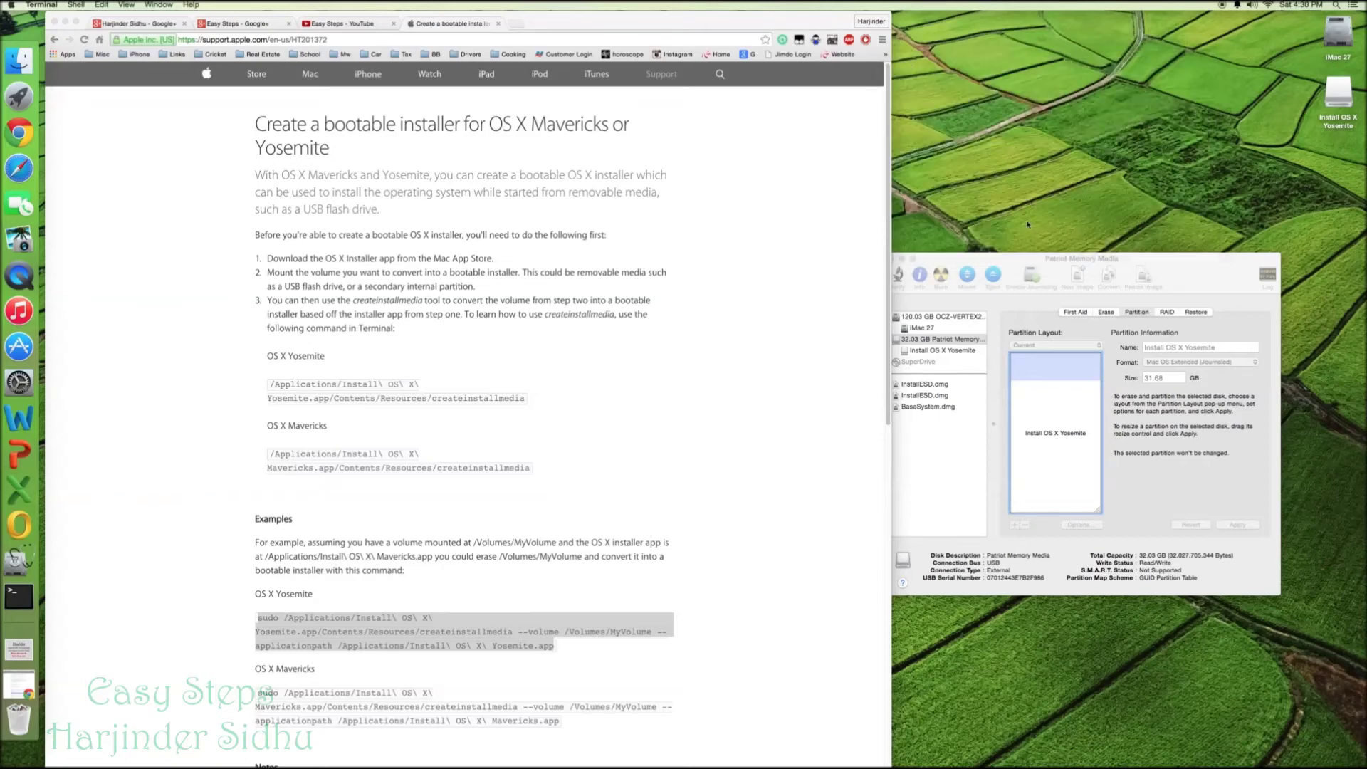
click(1010, 259)
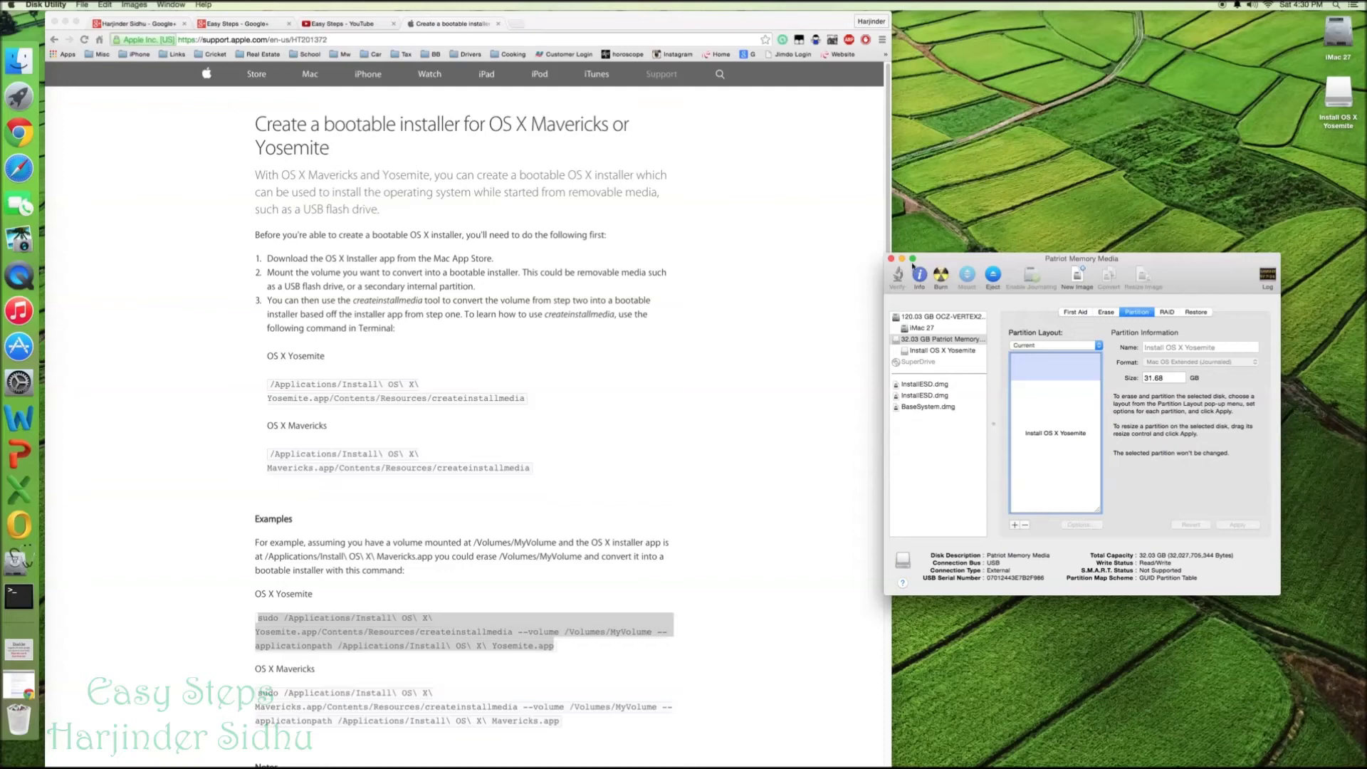
click(892, 260)
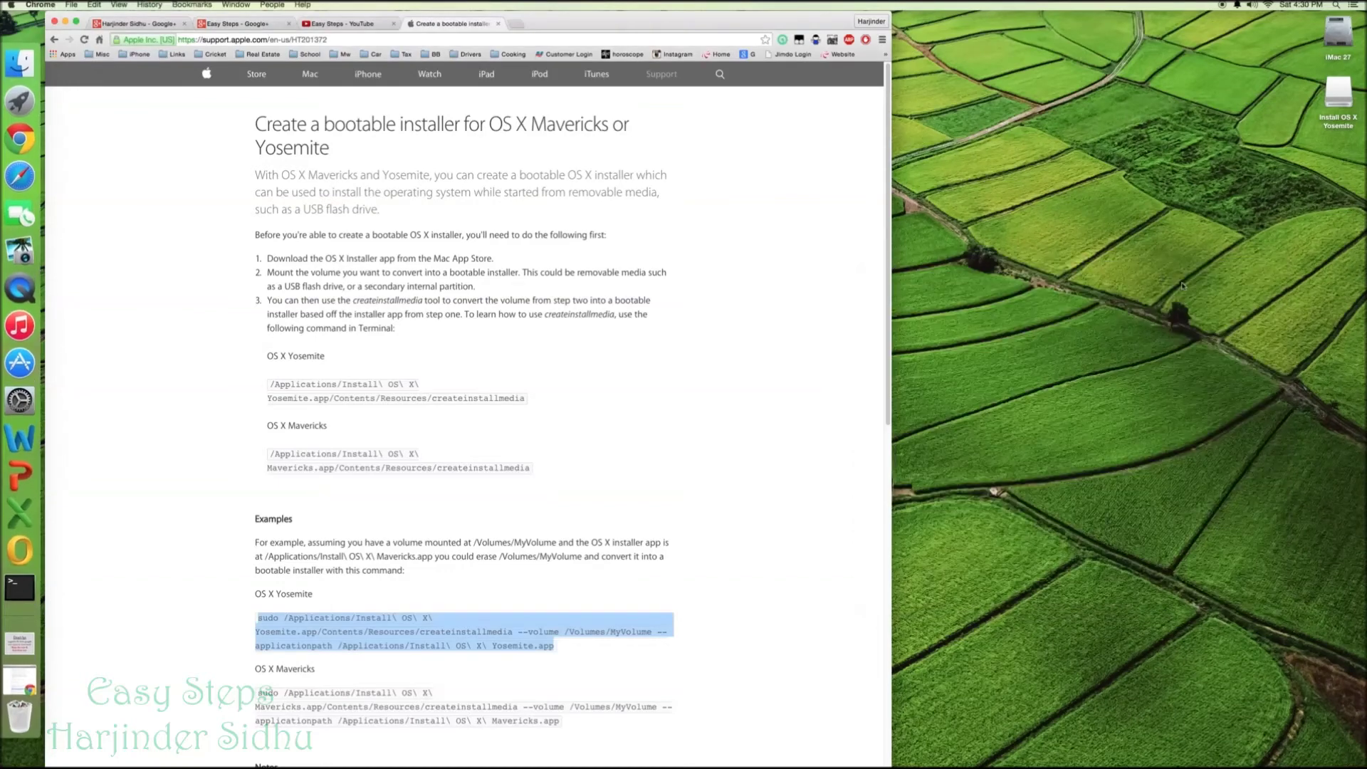
Open and close the Install OS X Yosemite drive, then dismiss its context menu without ejecting
double_click(1336, 103)
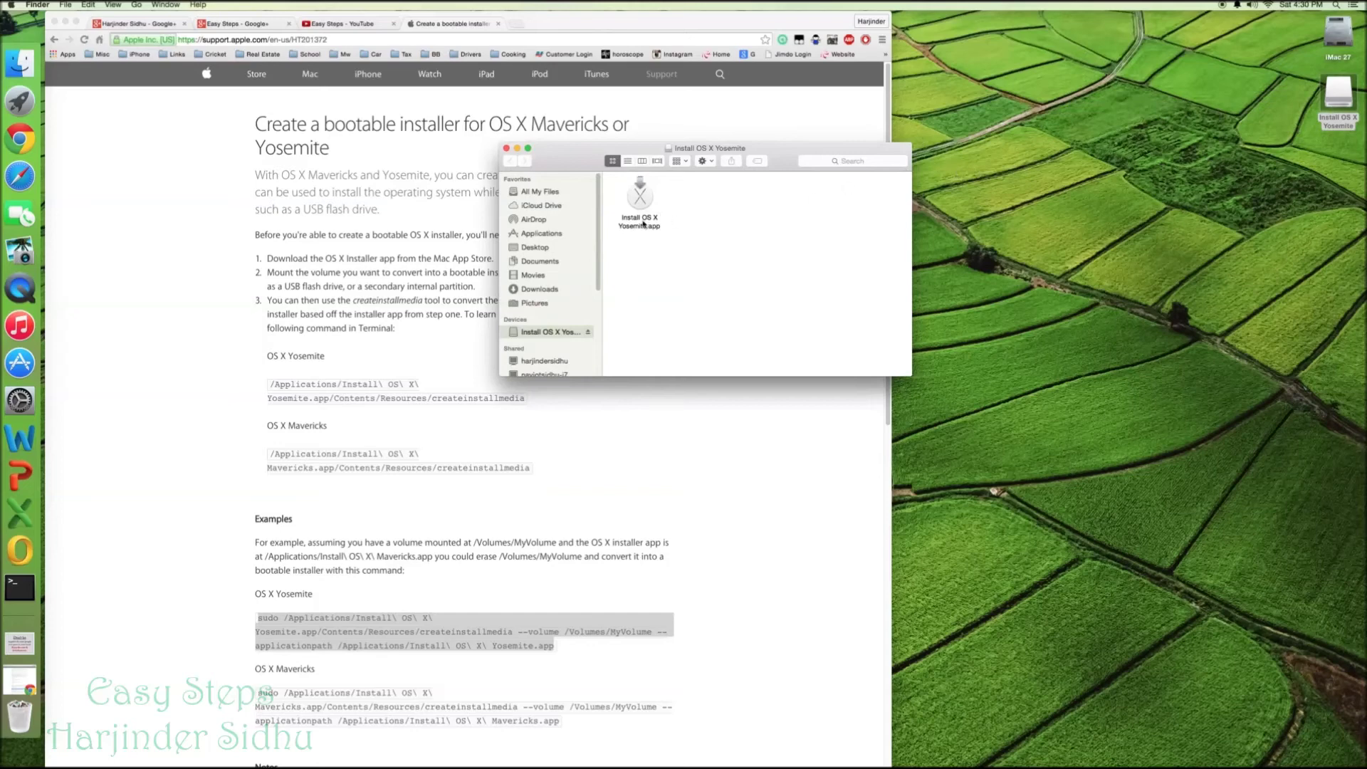
click(506, 149)
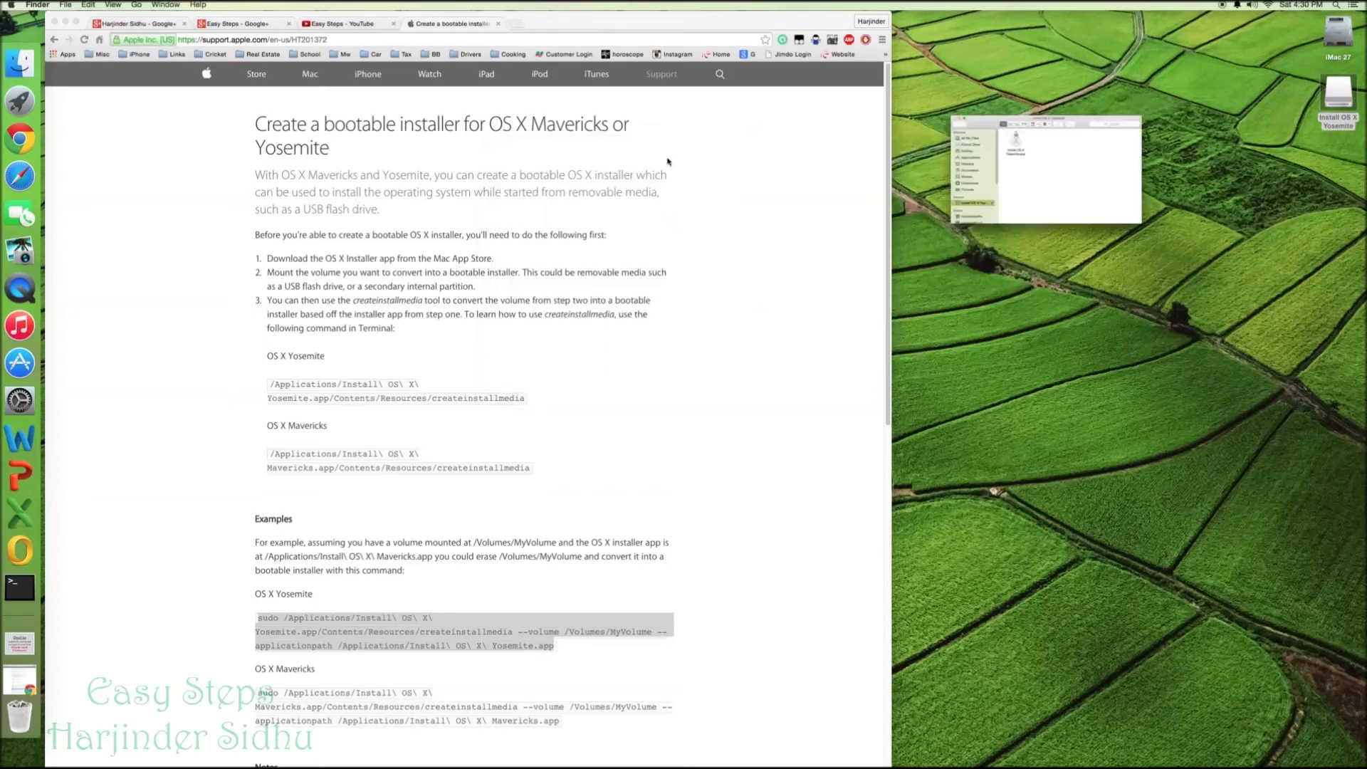
right_click(1337, 94)
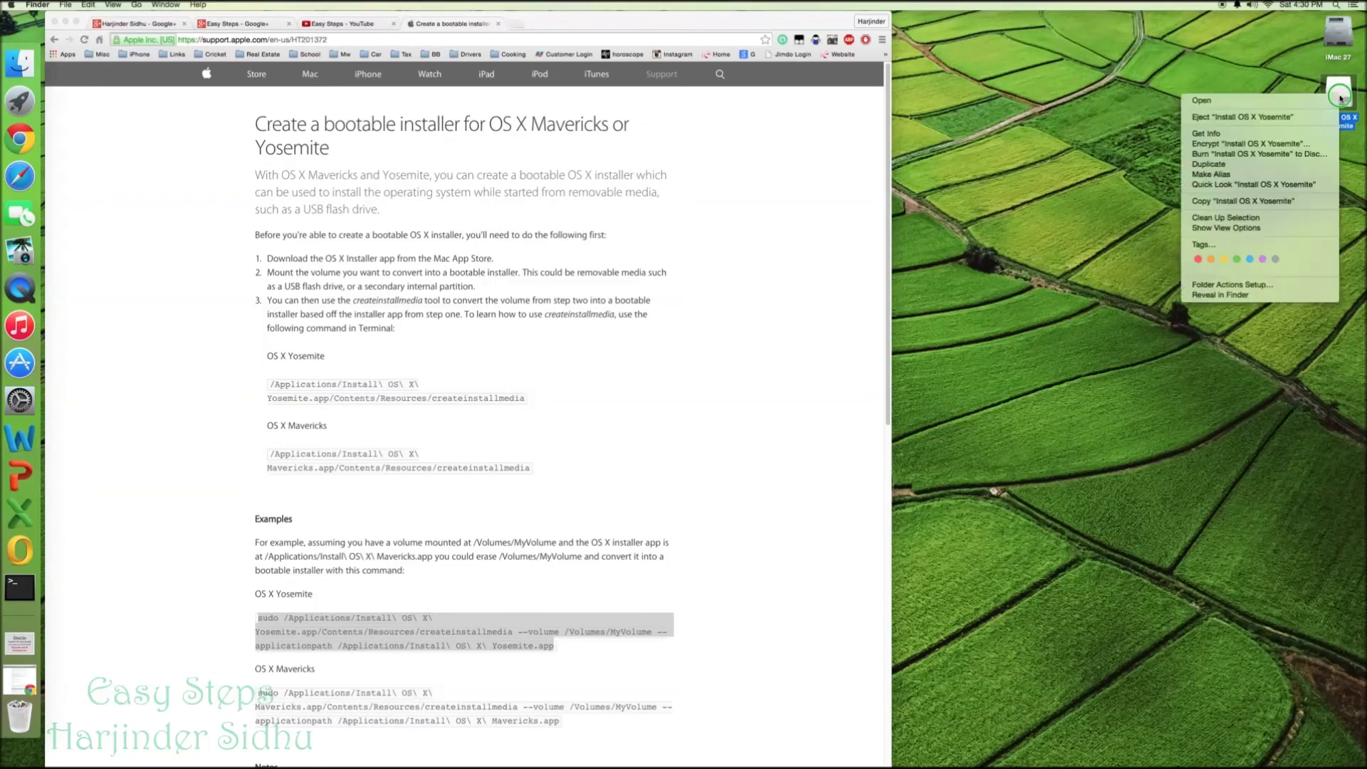
click(1259, 117)
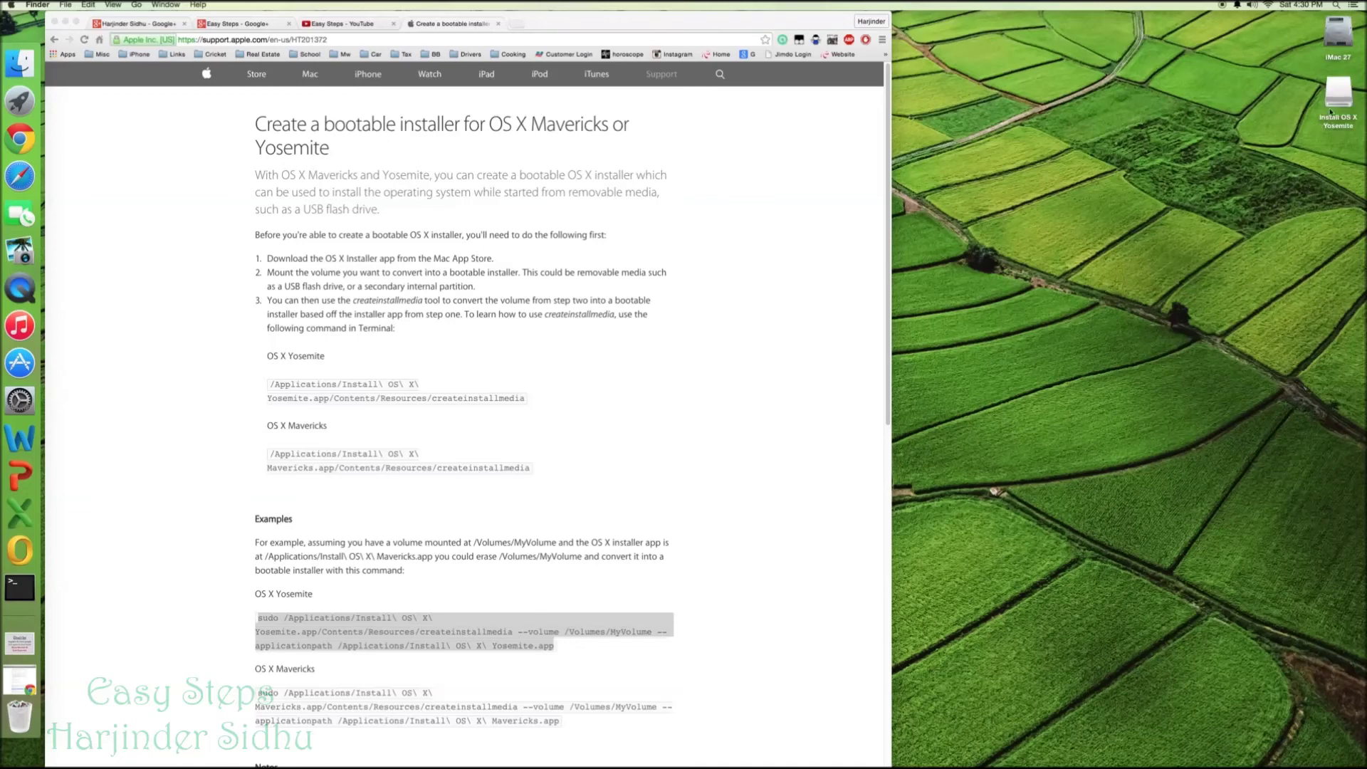
Open the Install OS X Yosemite drive and place its Finder window beside the browser
click(1336, 104)
double_click(1336, 103)
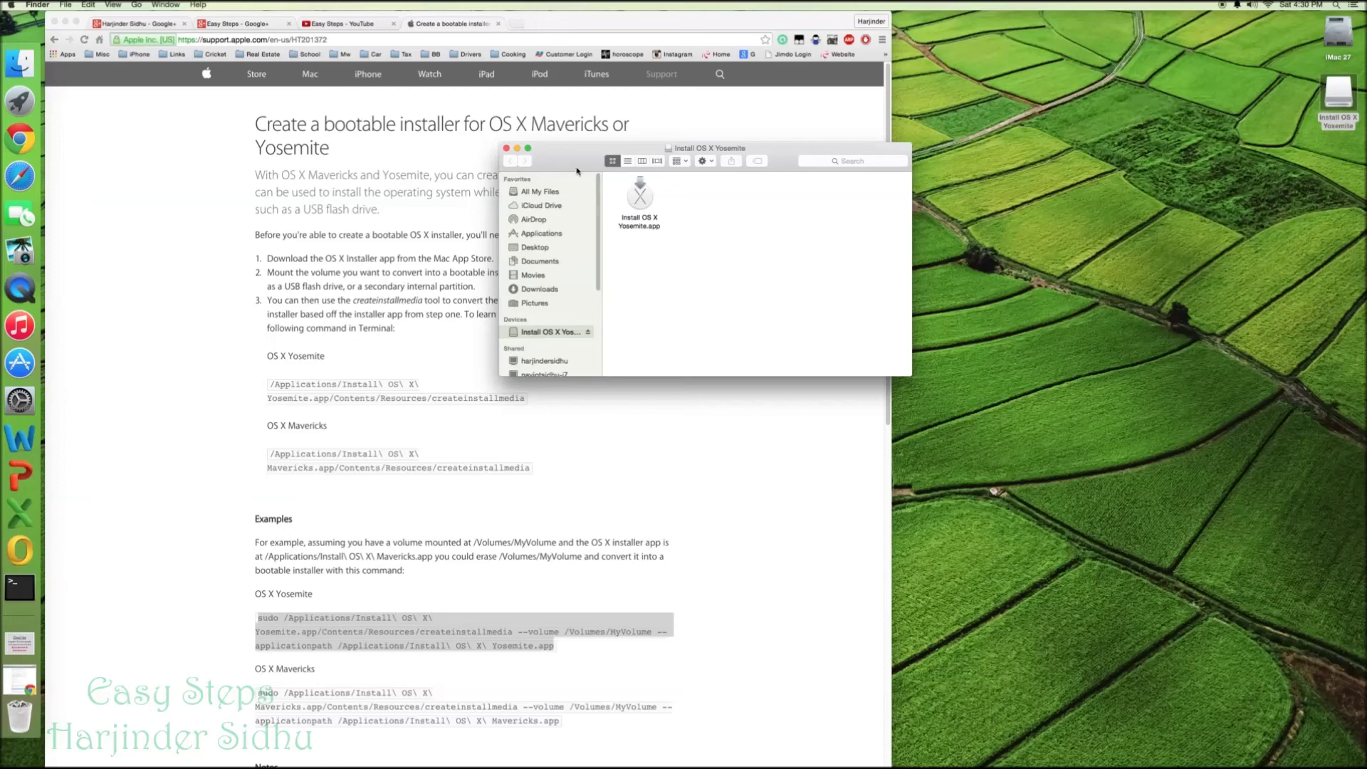
drag(576, 170, 858, 292)
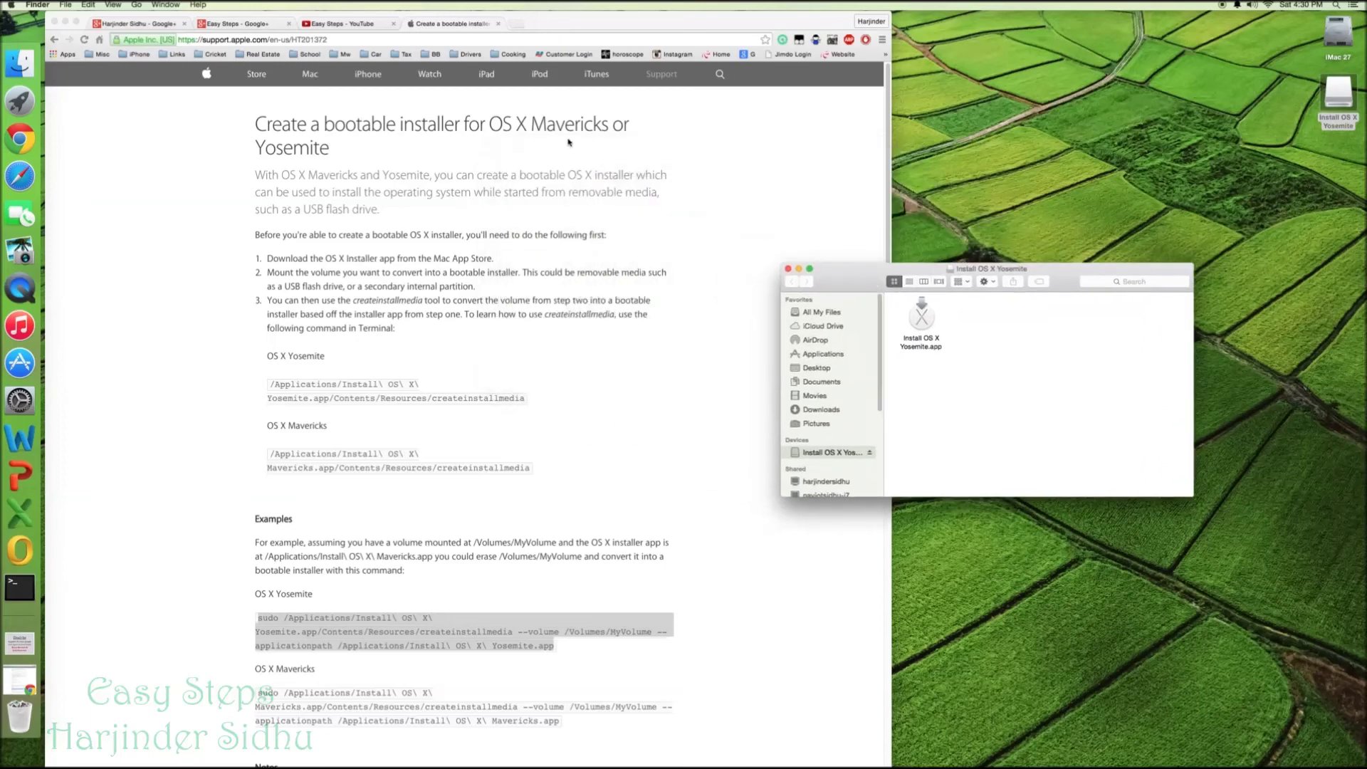